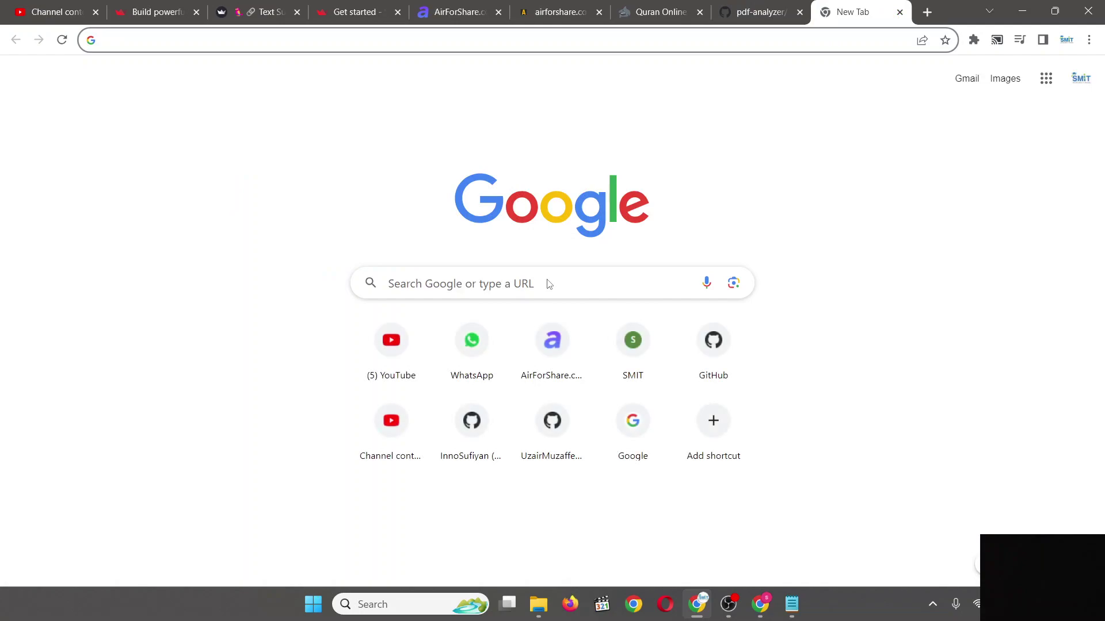
Close the blank tab and copy the shared OpenAI API key from the AirForShare text area.
key(ctrl+w)
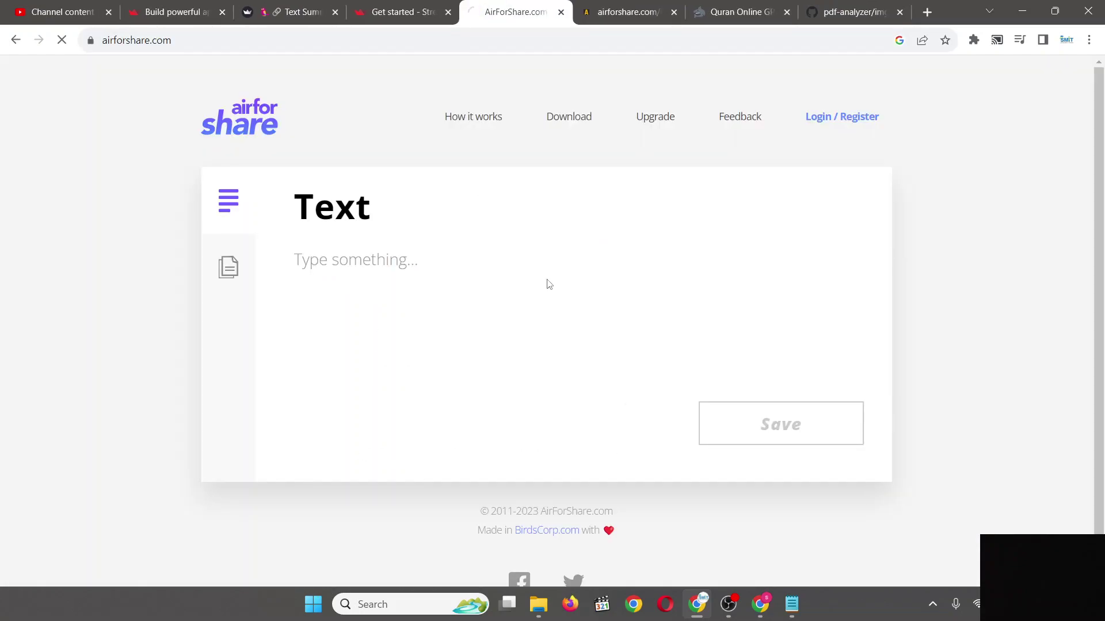
click(204, 185)
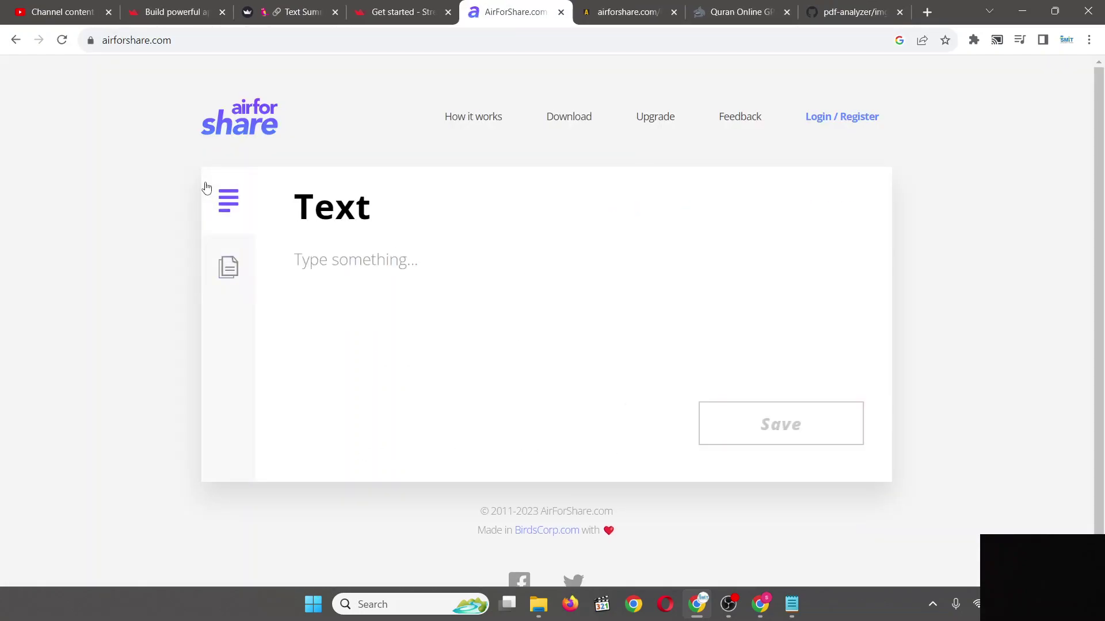
double_click(372, 260)
key(ctrl+a)
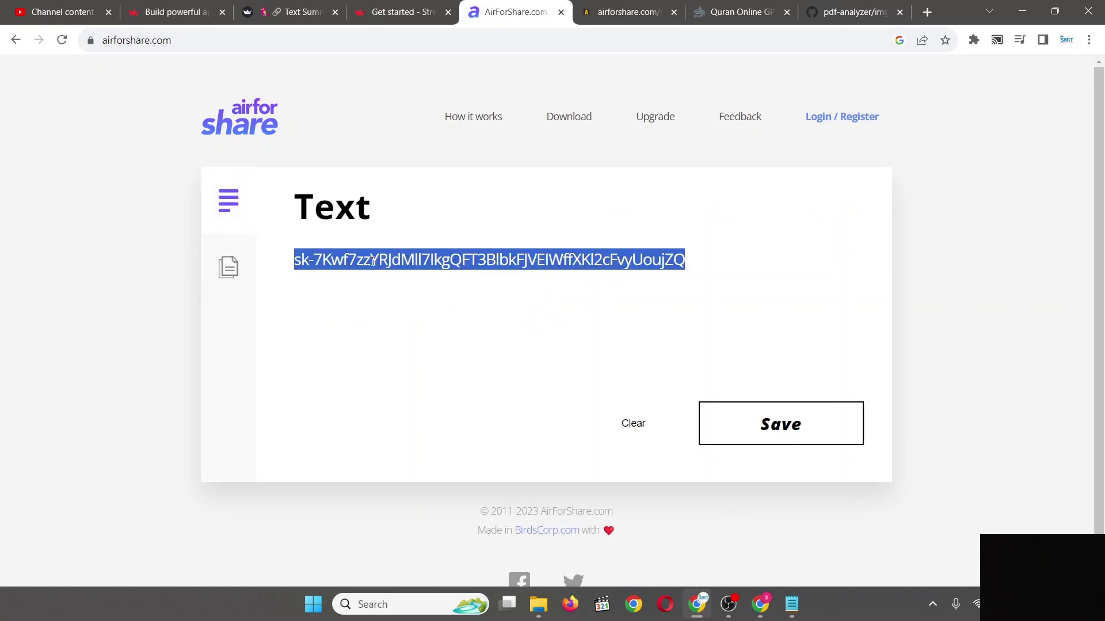
key(ctrl+c)
Submit the copied OpenAI API key in the API key field of the Quran Online GPT app.
click(704, 16)
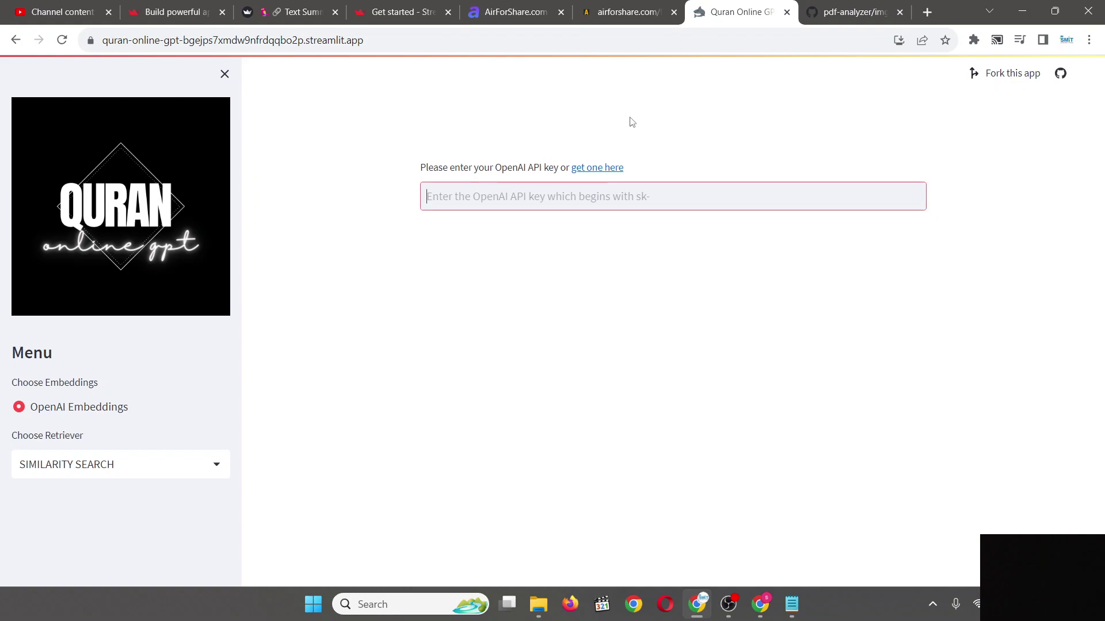
click(593, 190)
key(ctrl+v)
key(Return)
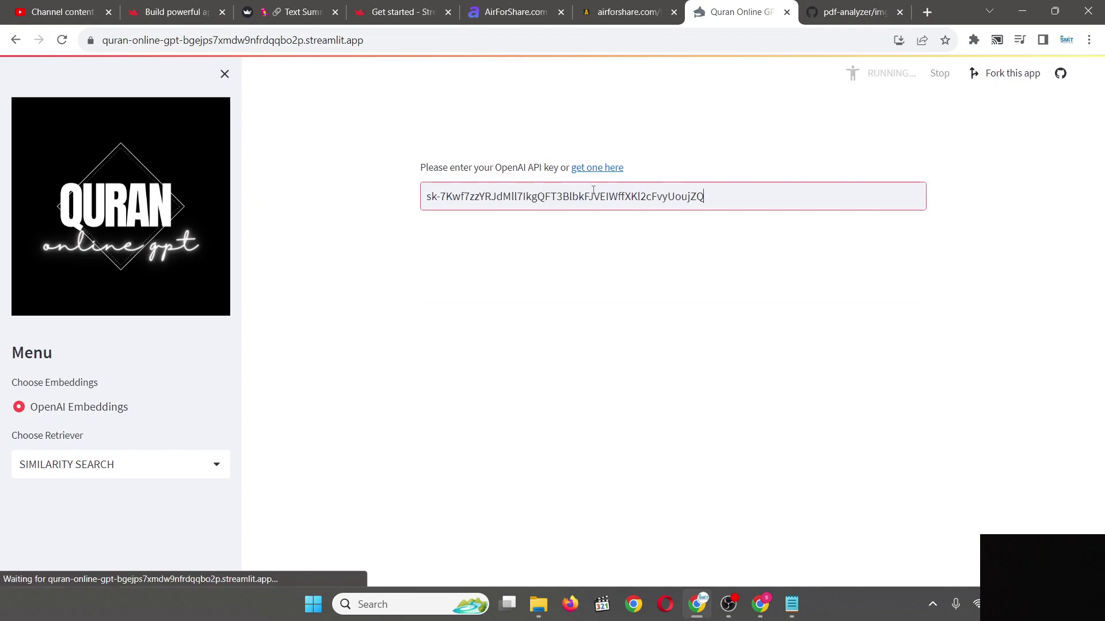
Upload THE HOLY.txt to Quran Online GPT and follow the document processing and sample question generation.
click(588, 266)
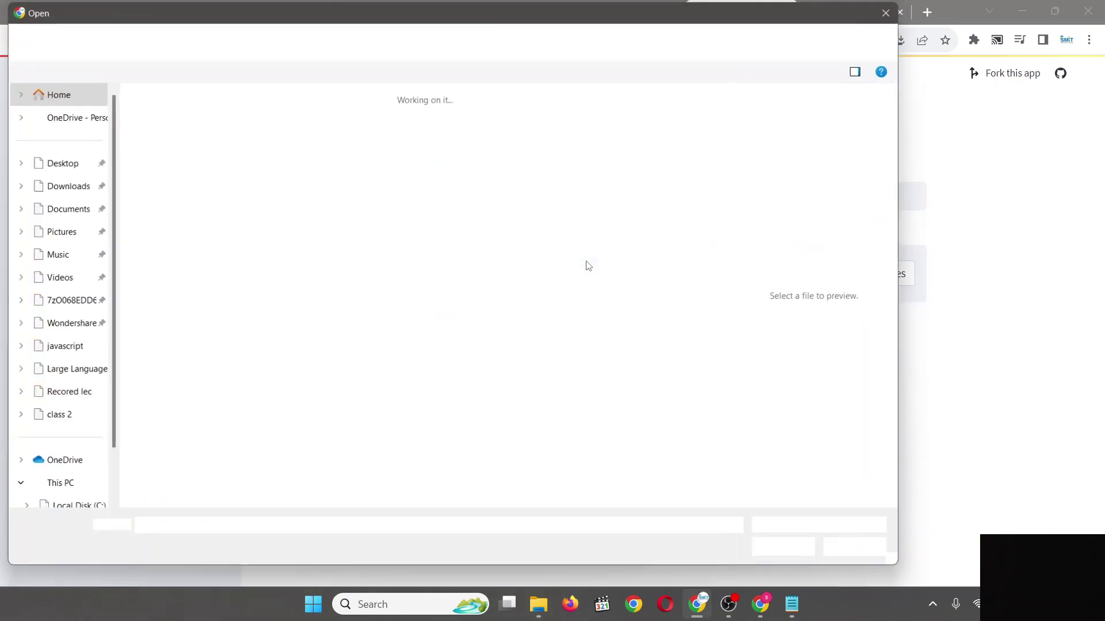
click(204, 115)
double_click(205, 115)
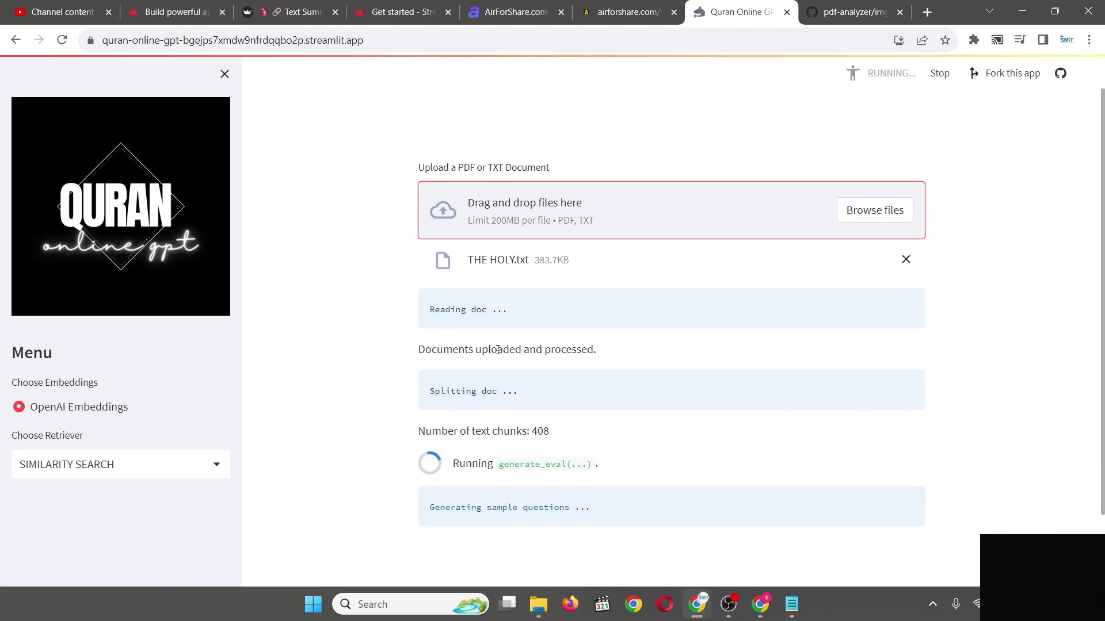
scroll(497, 349, down, 1)
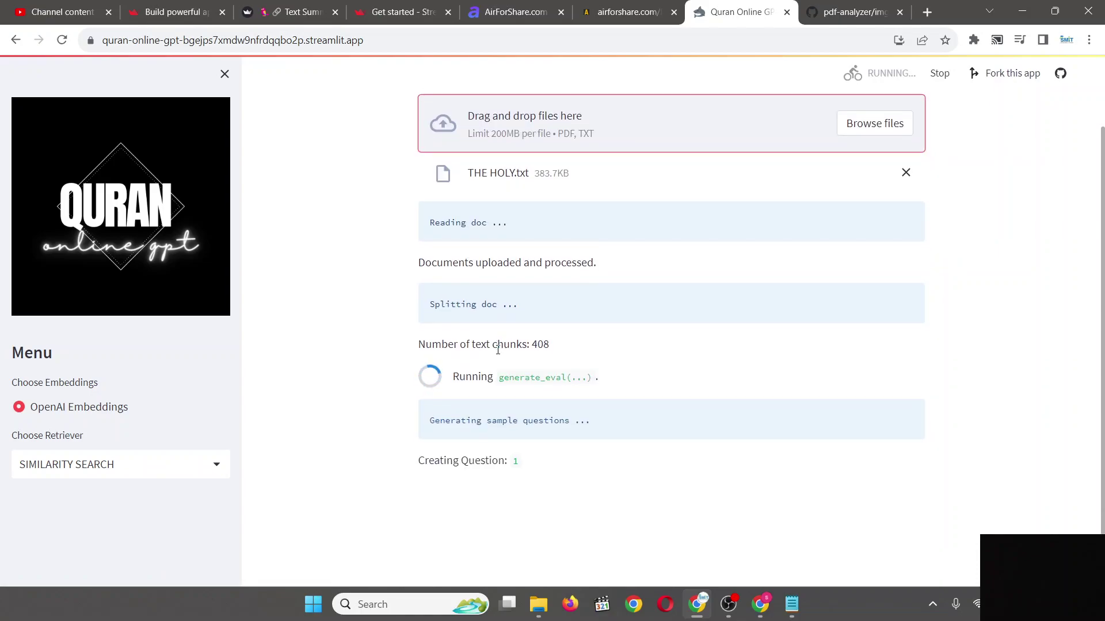
scroll(498, 349, down, 1)
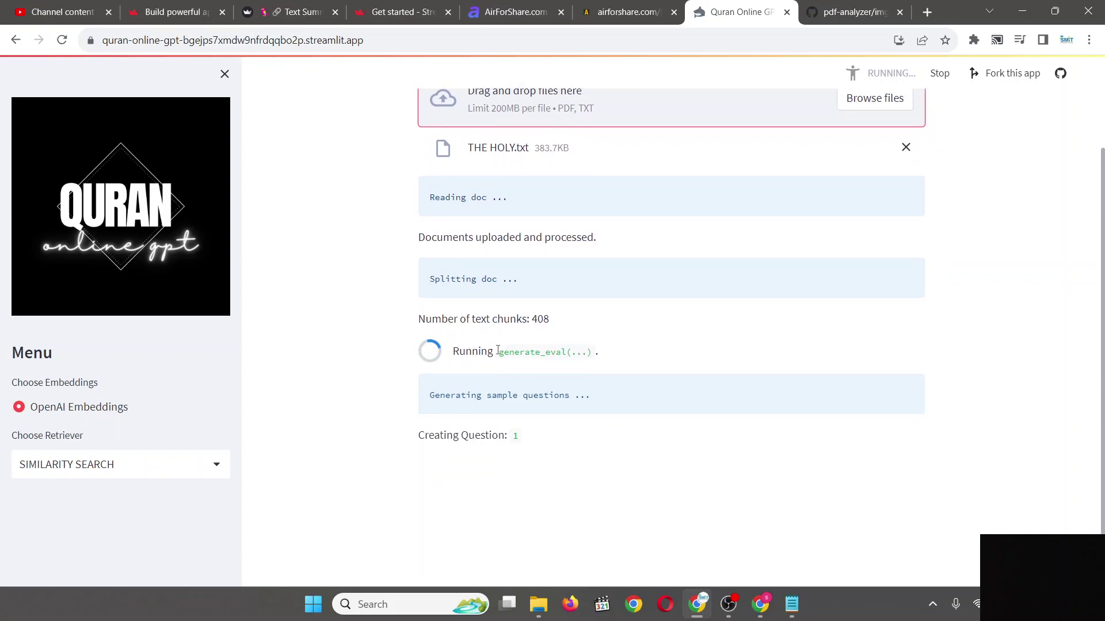
scroll(498, 352, down, 1)
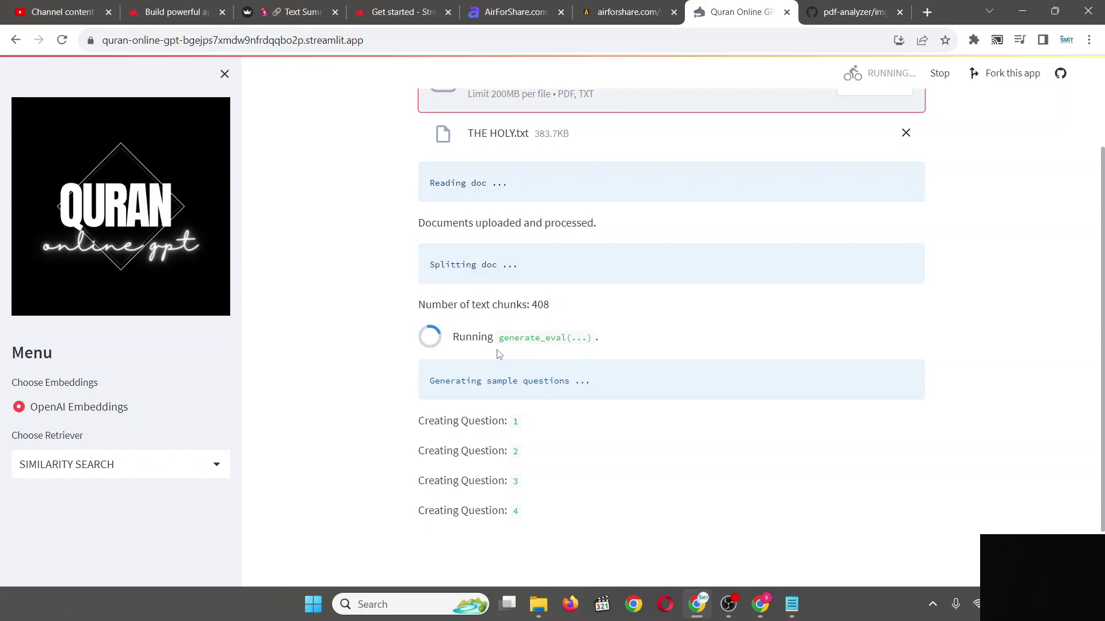
scroll(499, 355, down, 1)
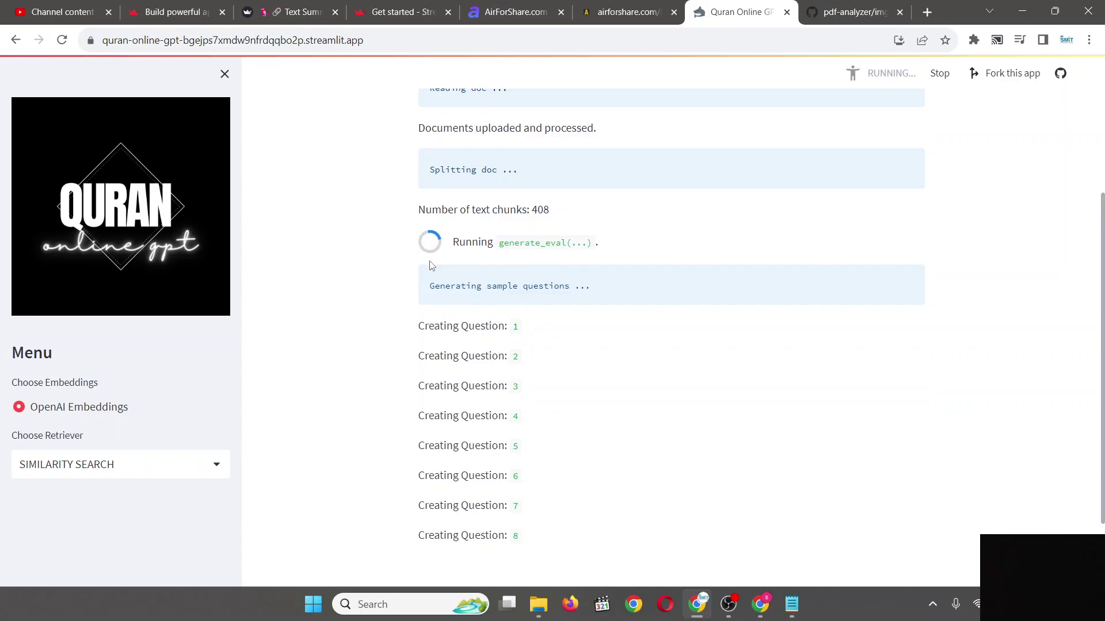
scroll(431, 265, down, 2)
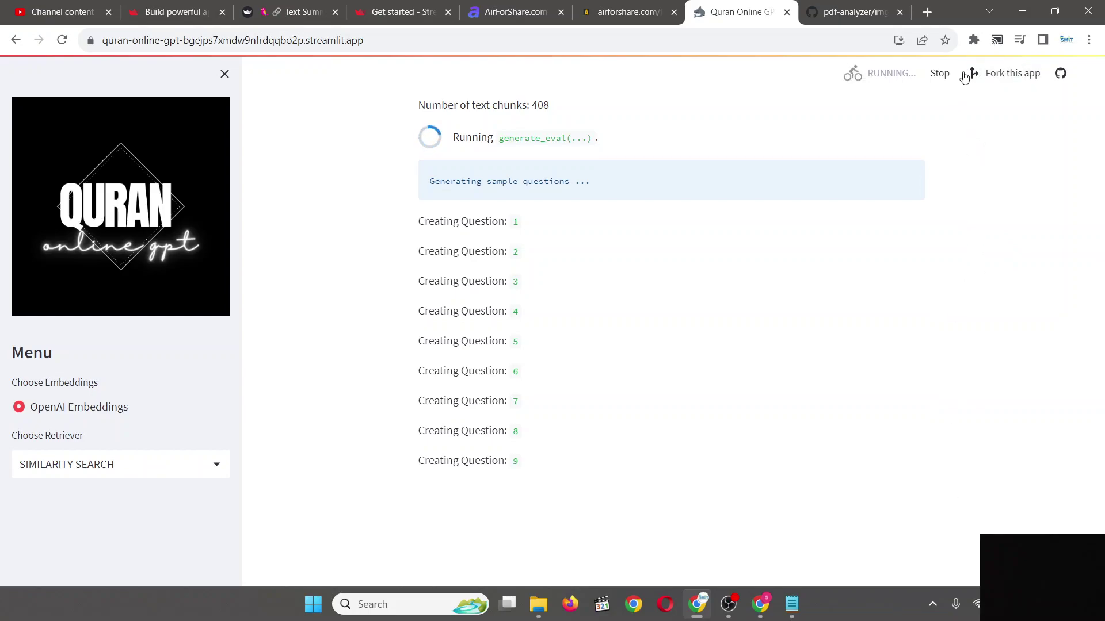
Open docgpt.techviochats.com in a new tab.
click(927, 12)
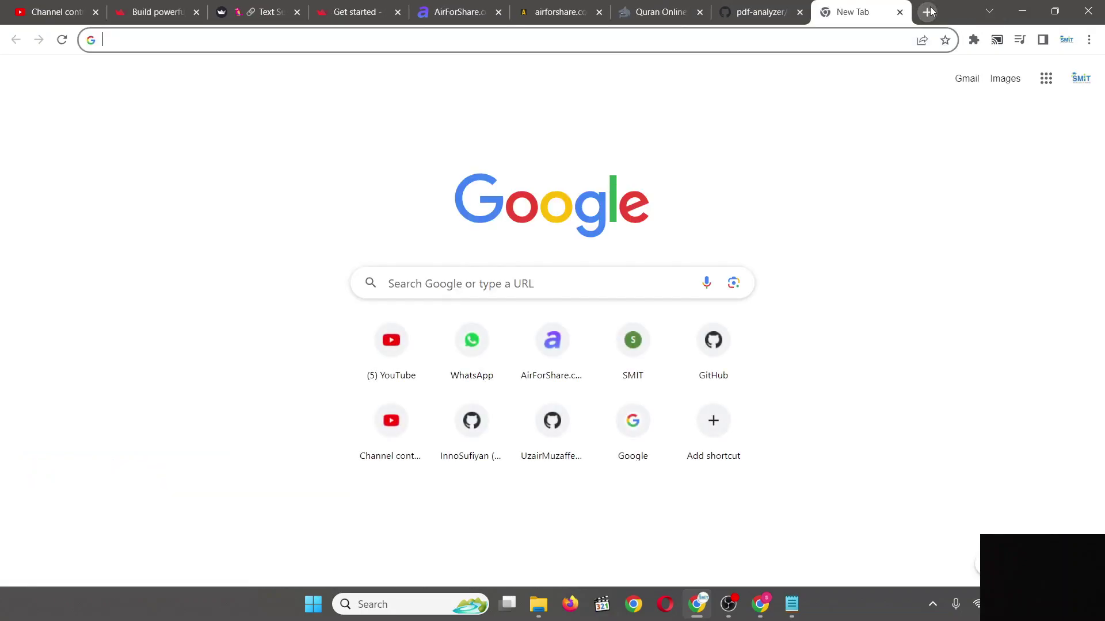
text(doc)
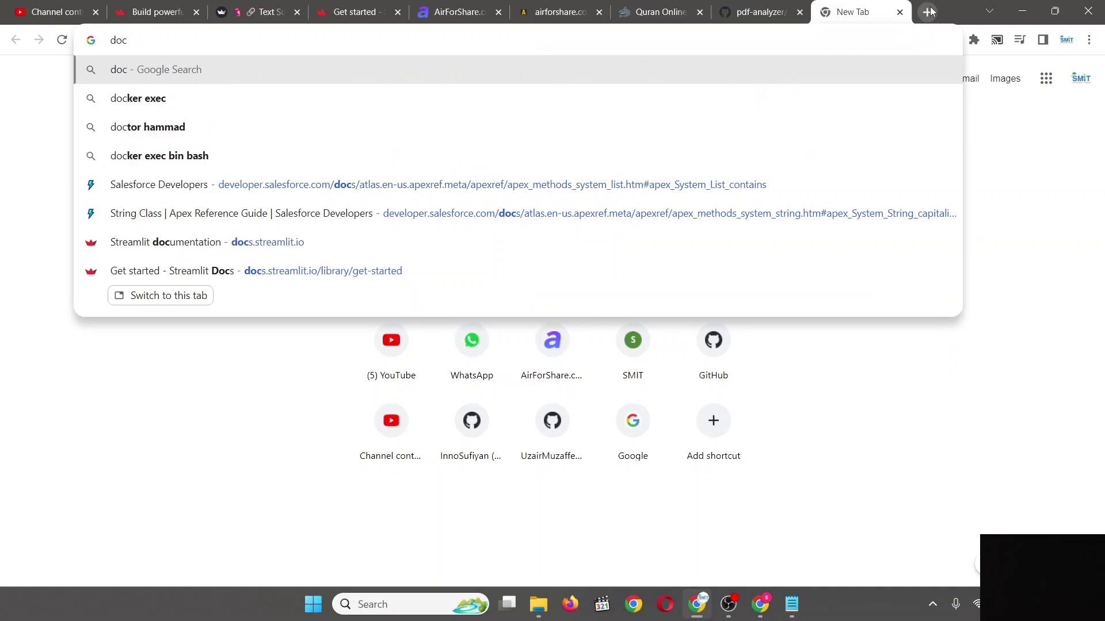
text(gpt)
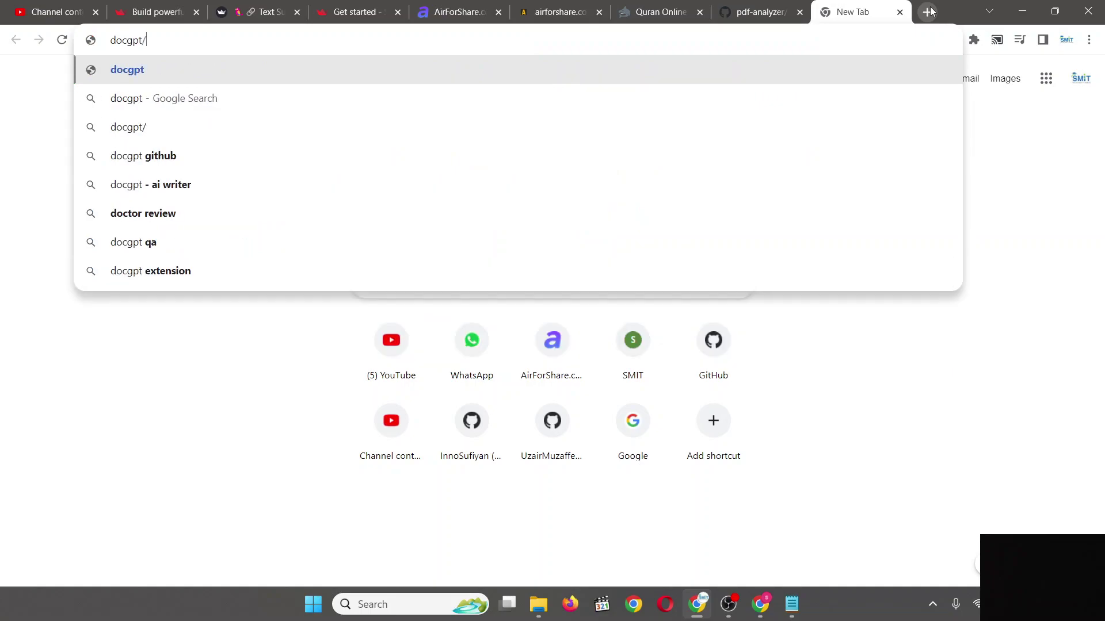
text(.tech)
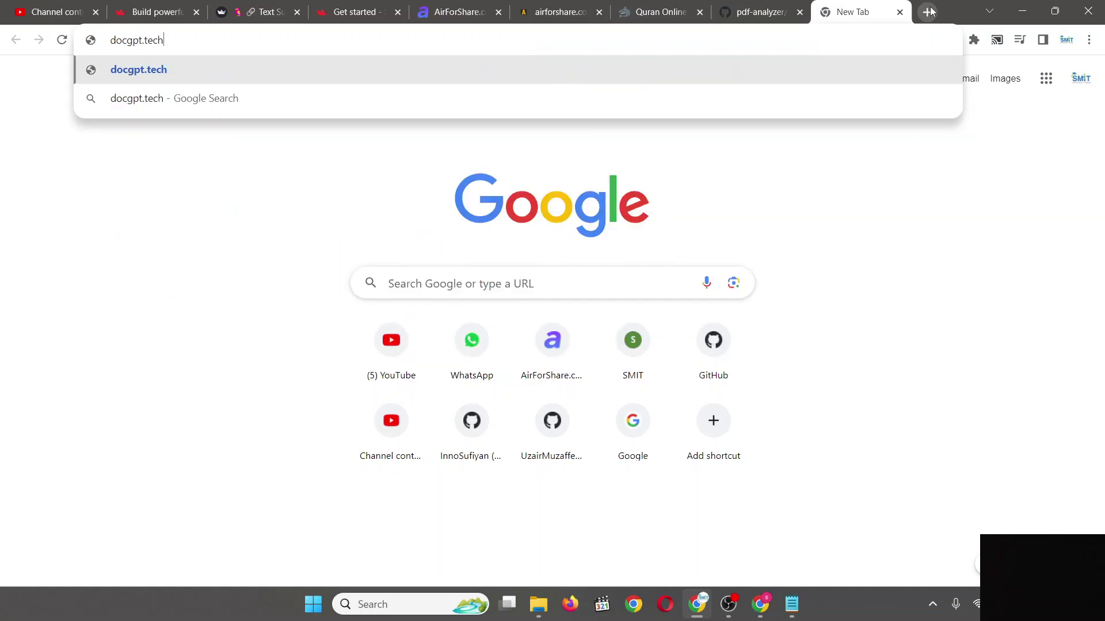
text(viochats.com)
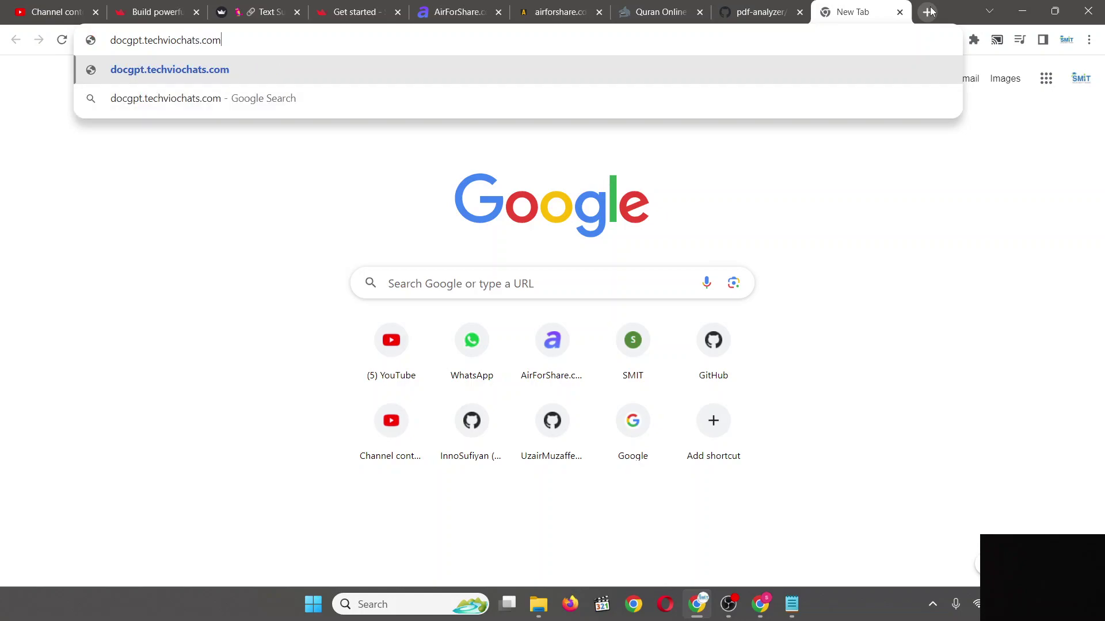
key(Return)
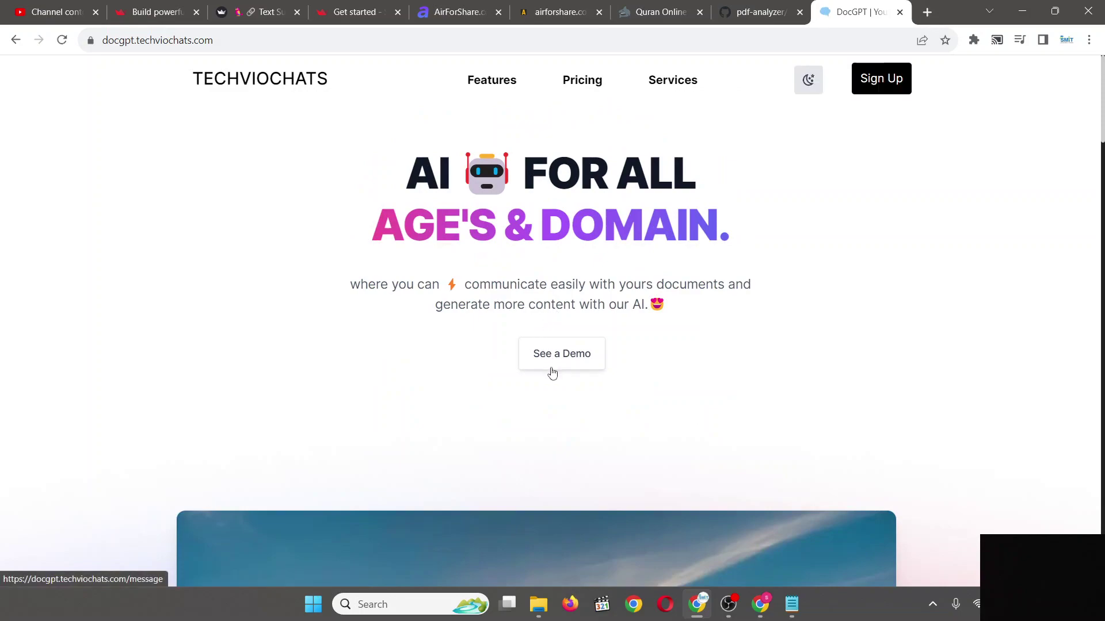
Open the TechvioChats demo and sign in with the existing Google account.
click(551, 366)
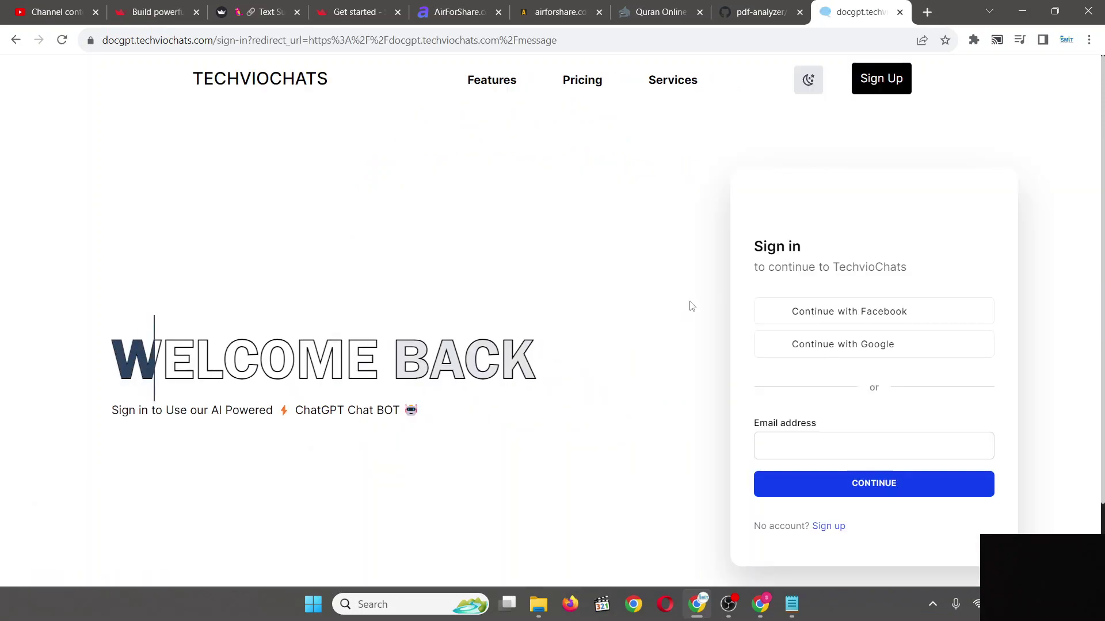
click(845, 347)
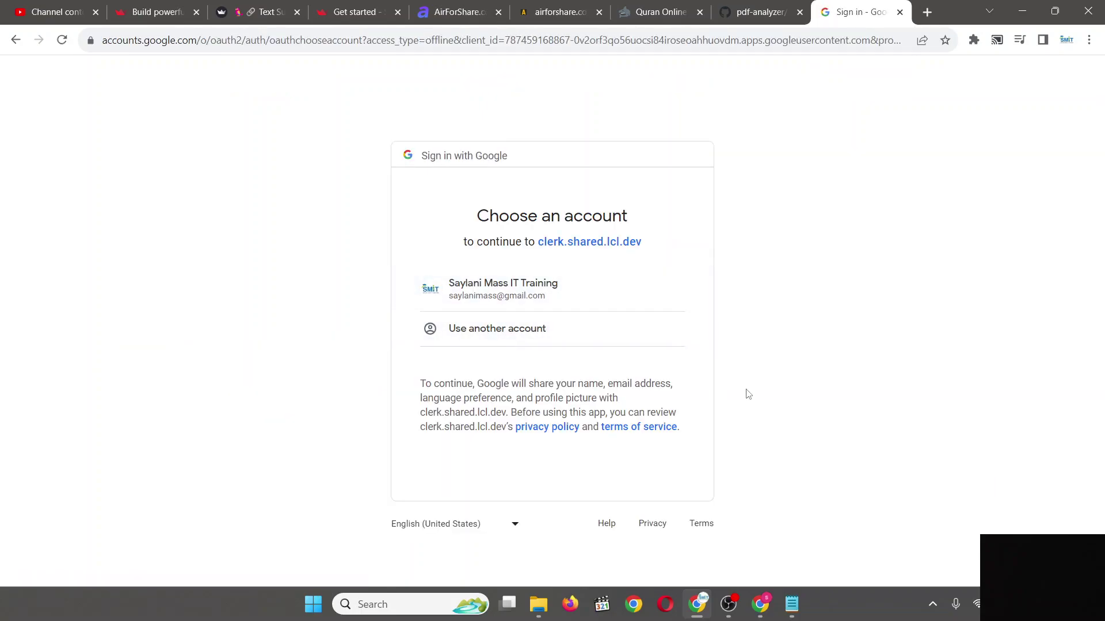
click(484, 280)
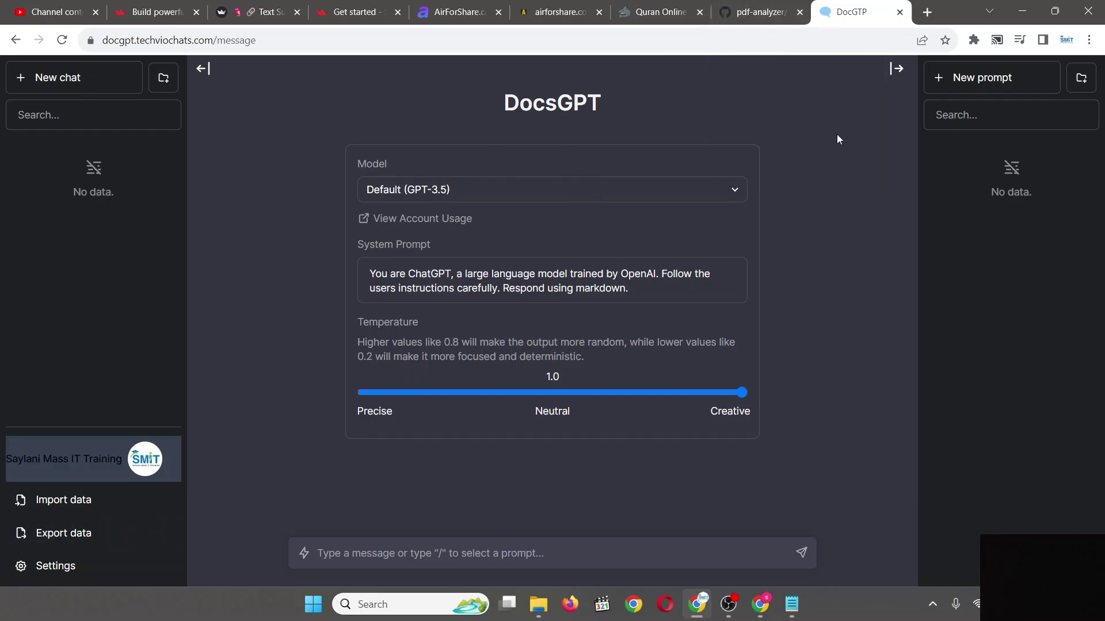
Sign out of the DocsGPT account and close its tab along with the pdf-analyzer tab.
click(148, 467)
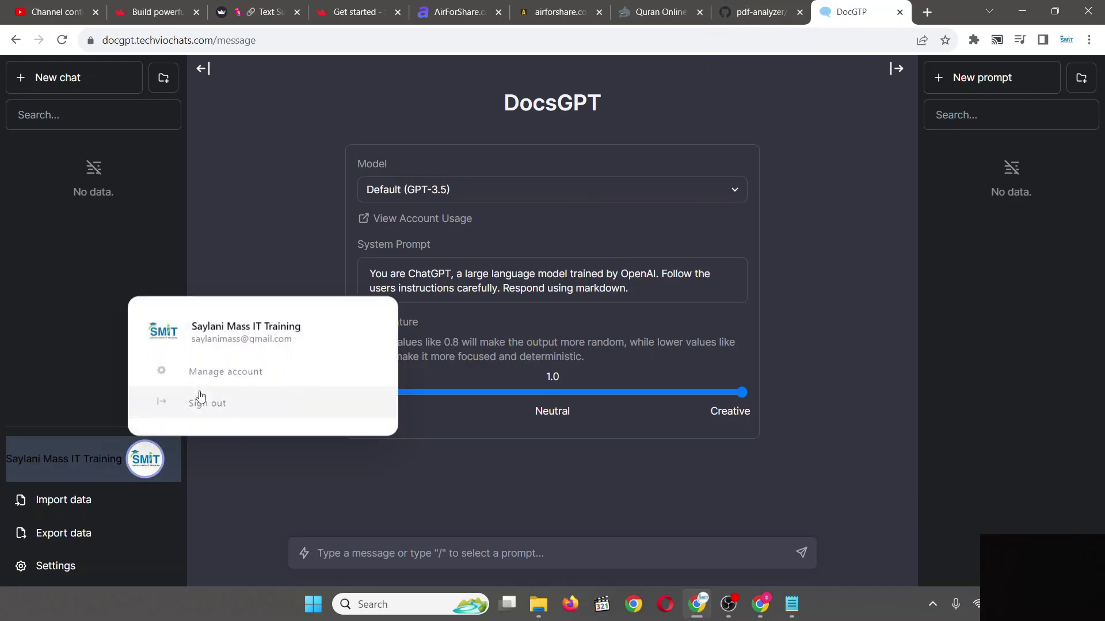
click(199, 395)
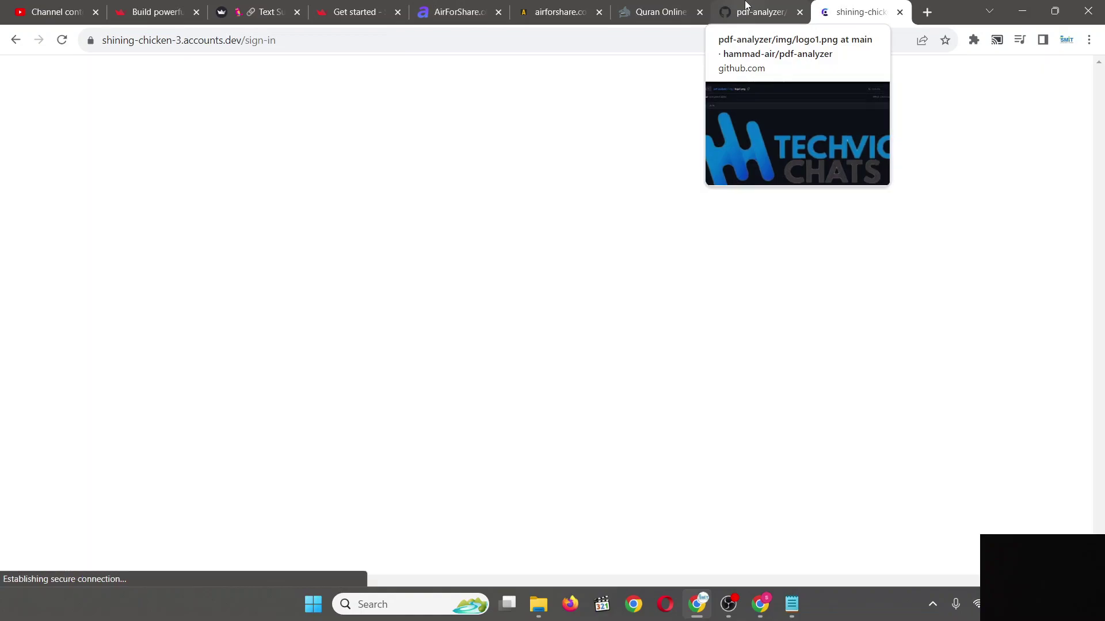
click(746, 6)
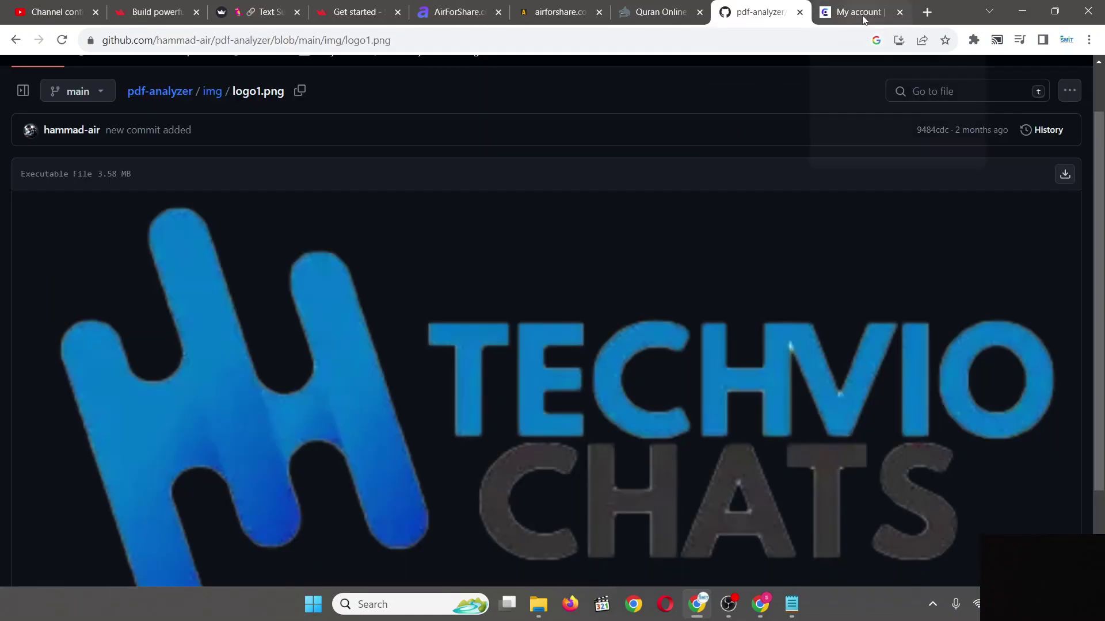
mouse_move(863, 19)
click(800, 14)
click(802, 14)
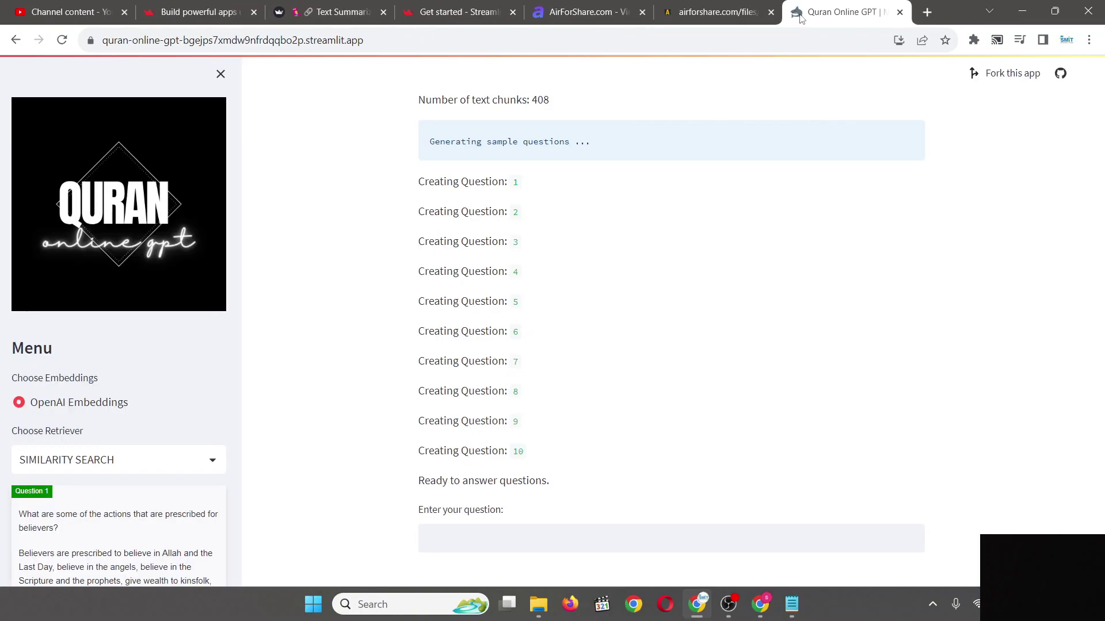
Examine the Quran Online GPT page, including the processing log, the question field and the generated sample questions with answers.
scroll(482, 231, down, 2)
click(486, 436)
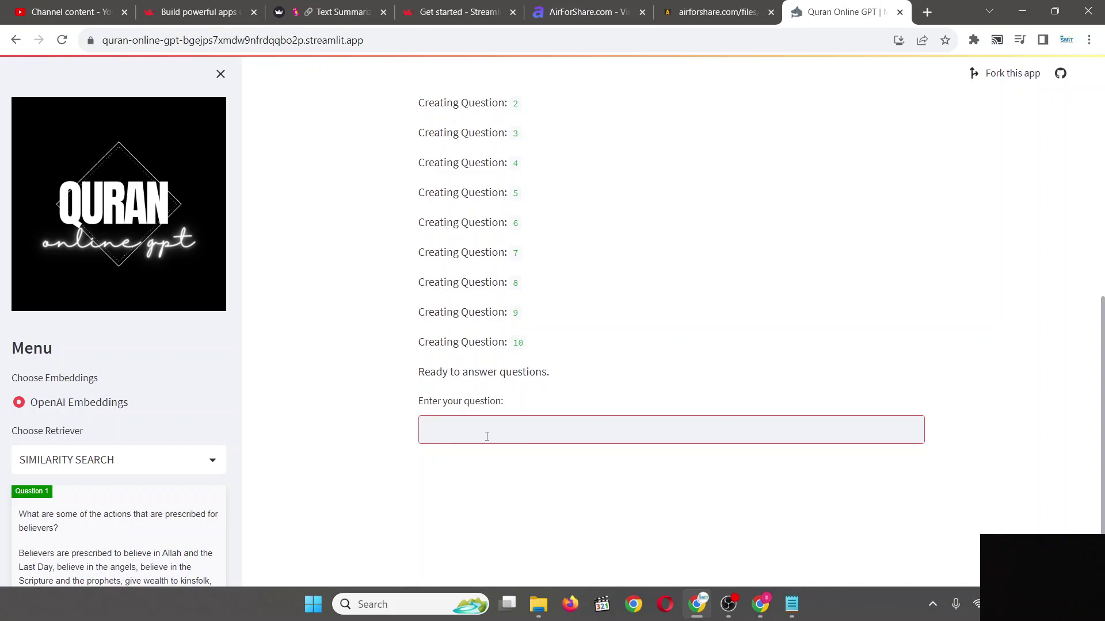
scroll(486, 437, up, 8)
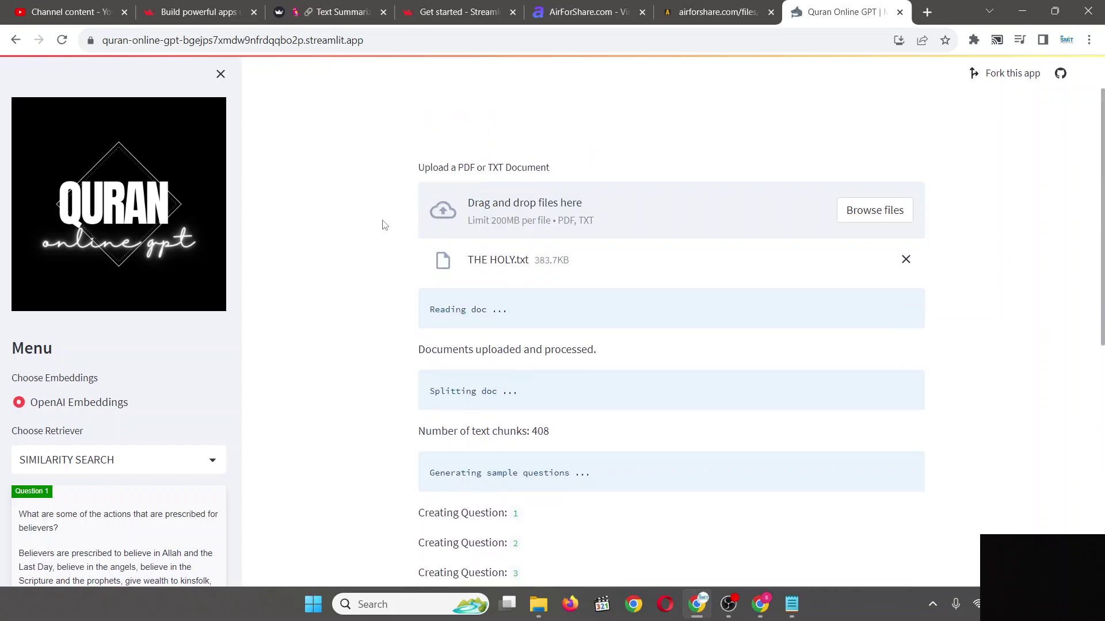
scroll(374, 207, down, 3)
scroll(374, 207, down, 8)
scroll(375, 207, up, 10)
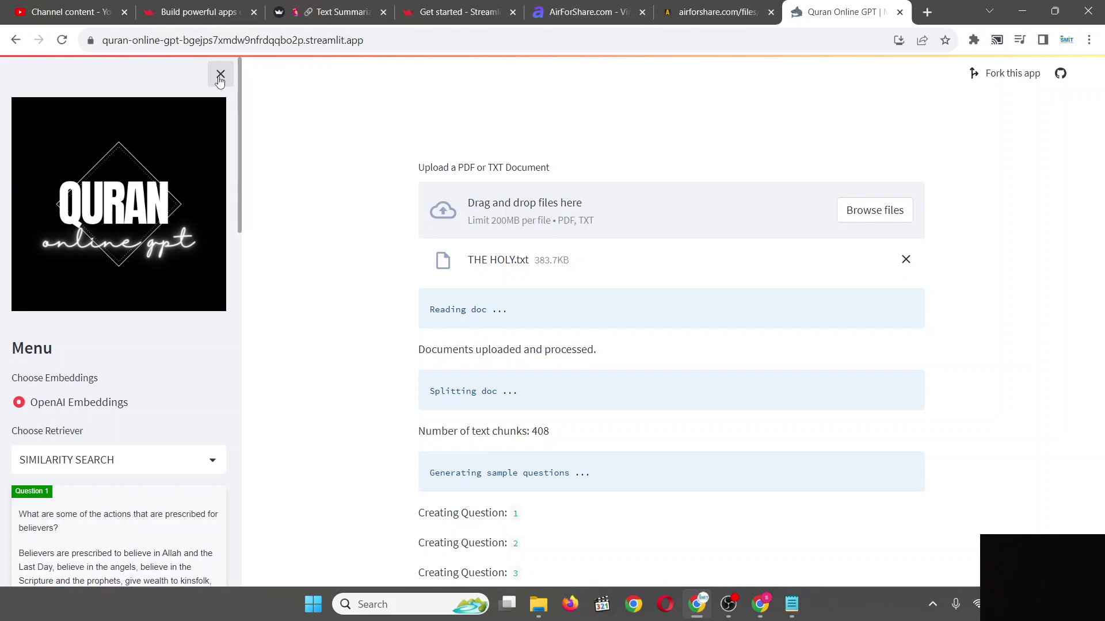
scroll(219, 80, down, 1)
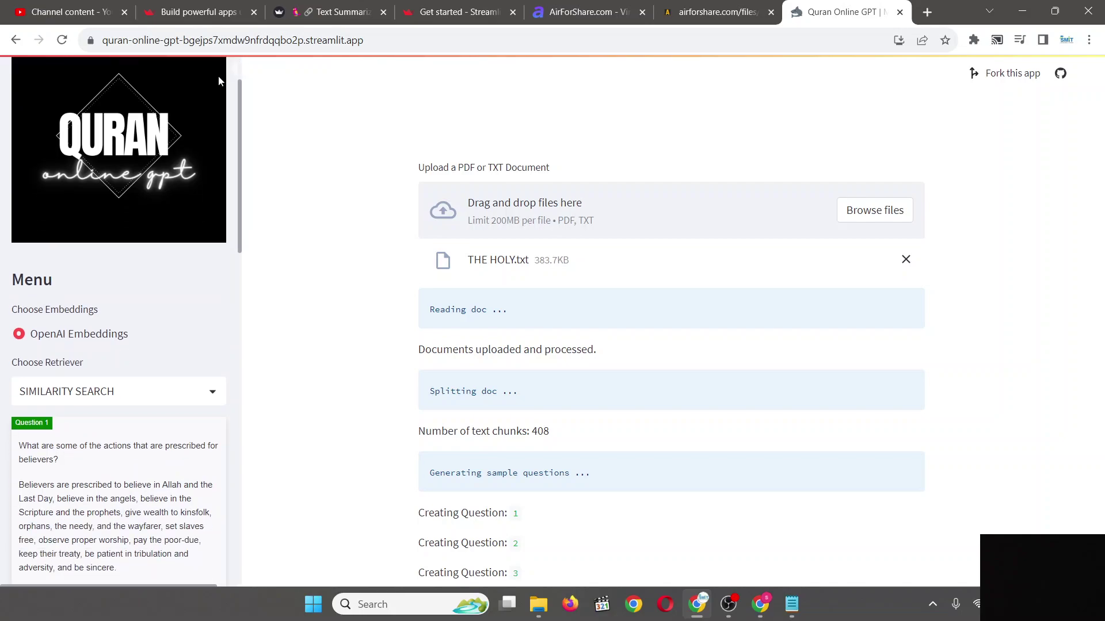
scroll(220, 80, down, 2)
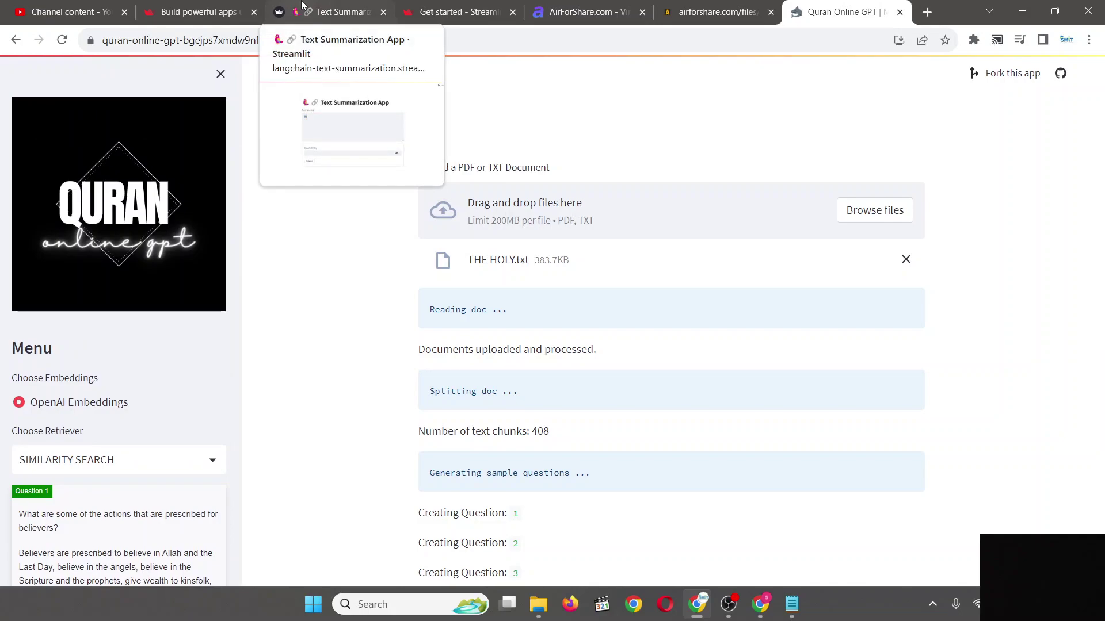
Search for chatgpt in a new tab and open the ChatGPT site at chat.openai.com.
click(926, 8)
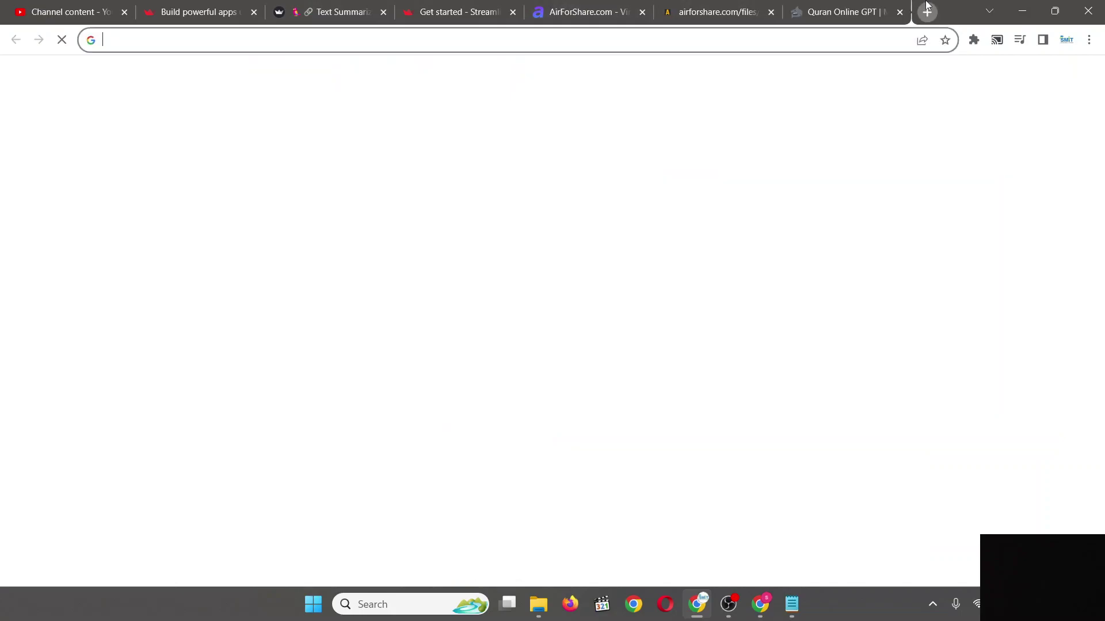
text(chatbgpt)
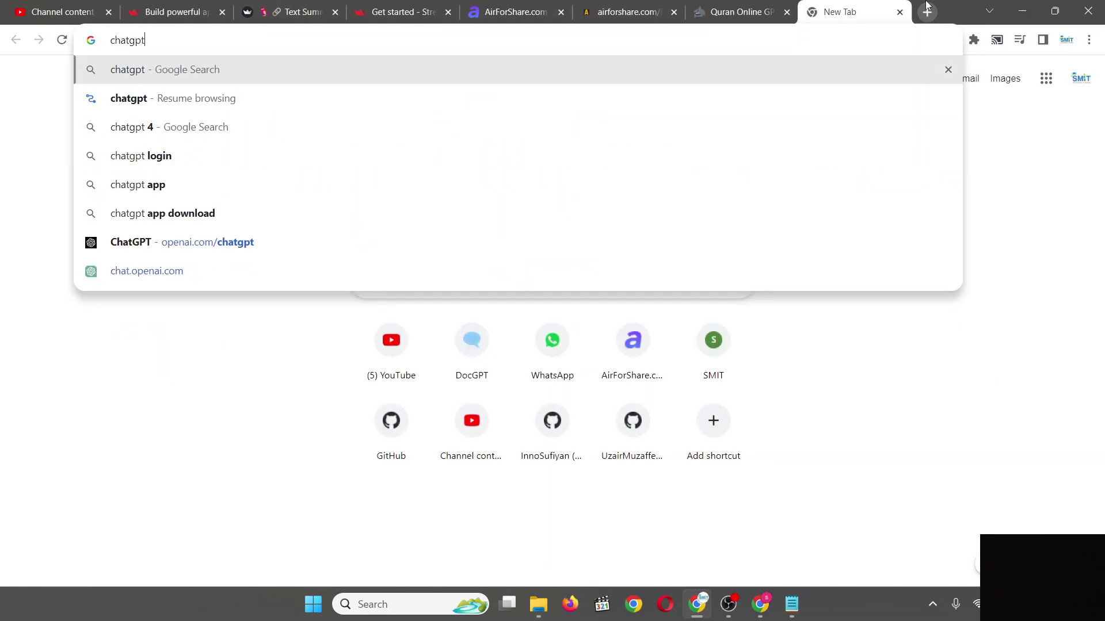
key(Return)
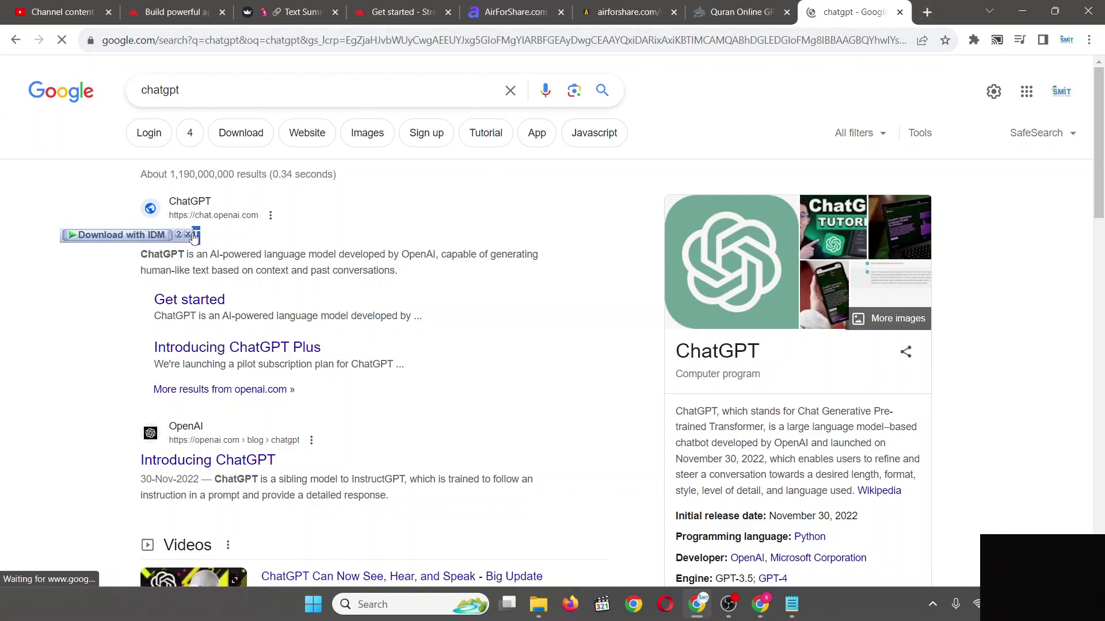
drag(202, 233, 189, 238)
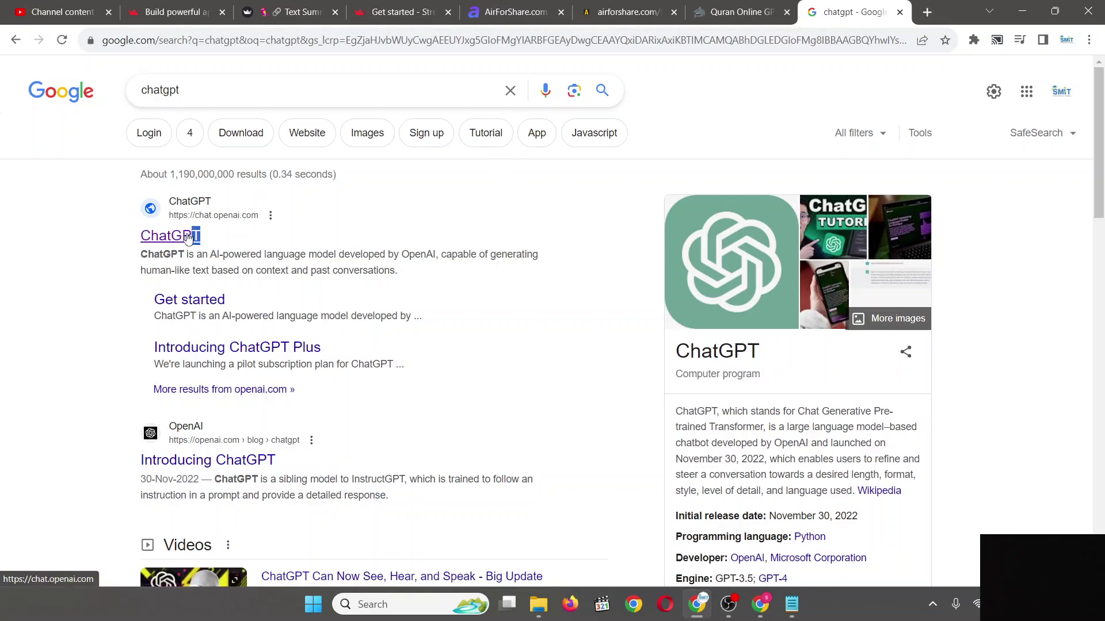
click(188, 237)
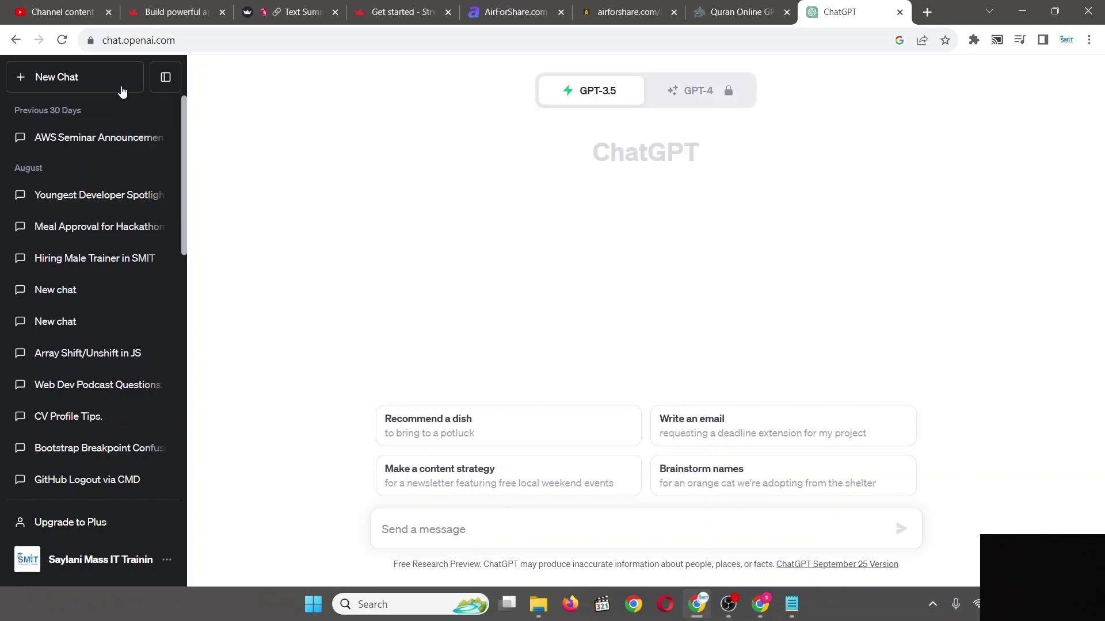
Compare ChatGPT's chat history sidebar and layout with the Quran Online GPT page, ending back on ChatGPT.
scroll(41, 201, down, 1)
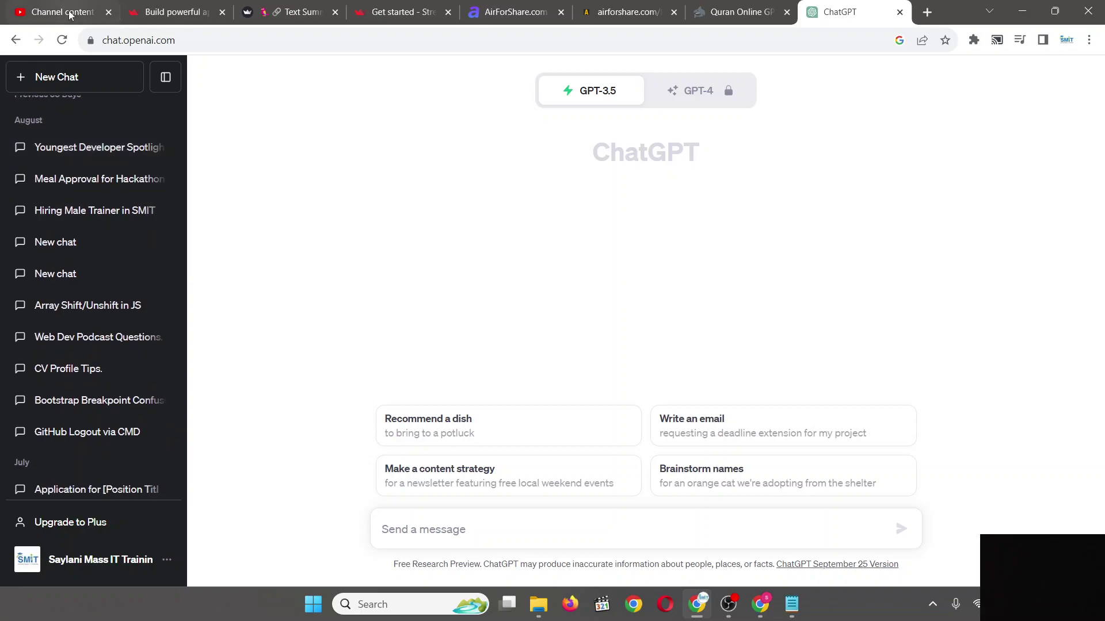
scroll(89, 222, up, 1)
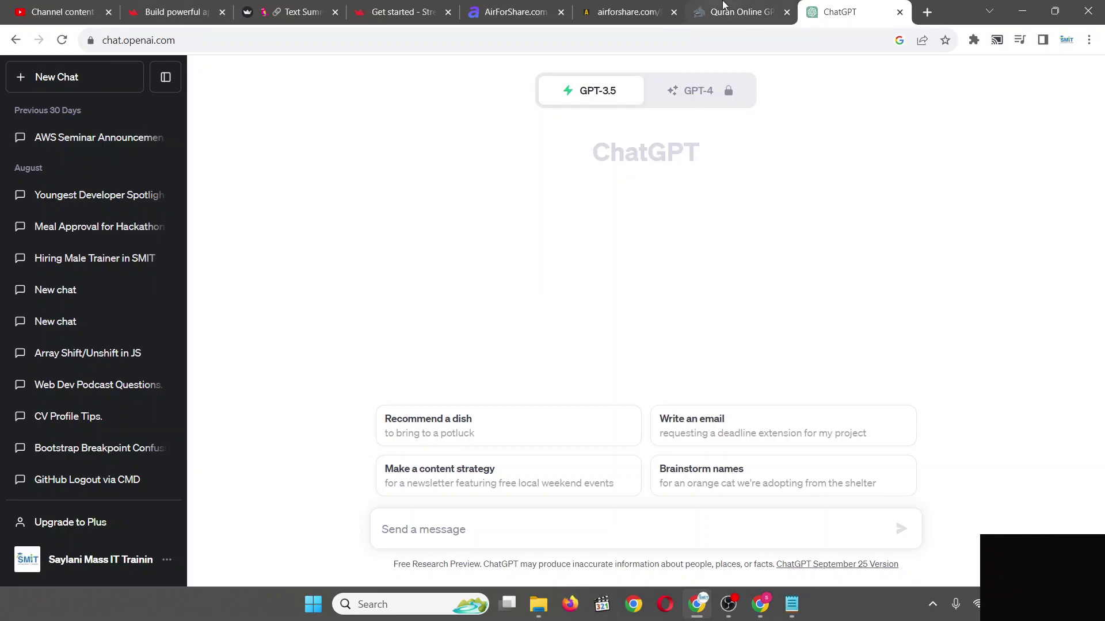
click(739, 11)
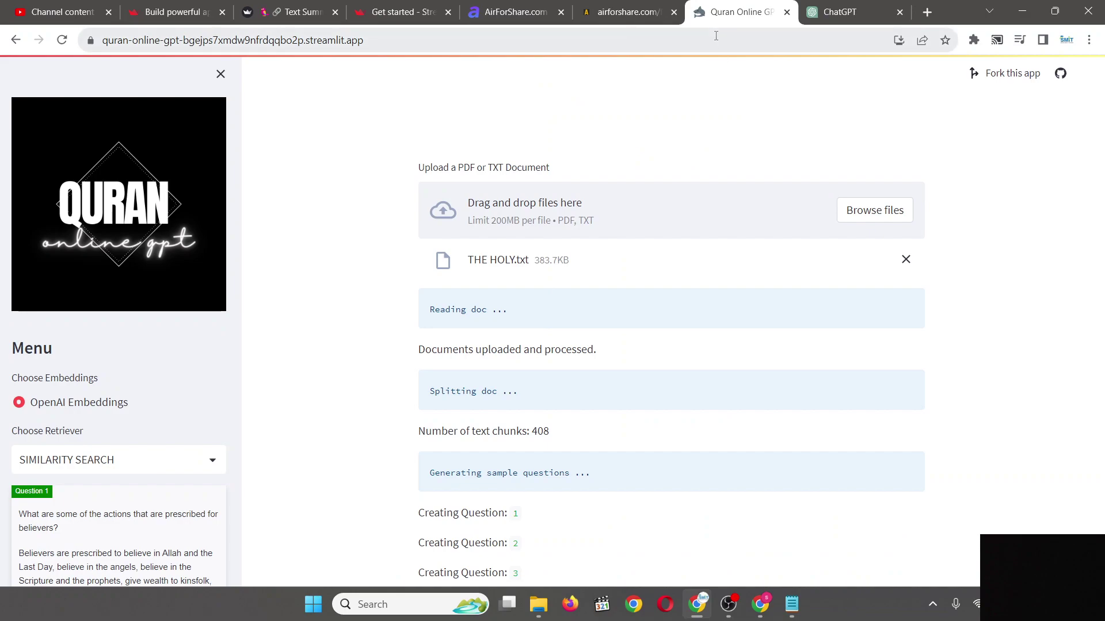
click(845, 7)
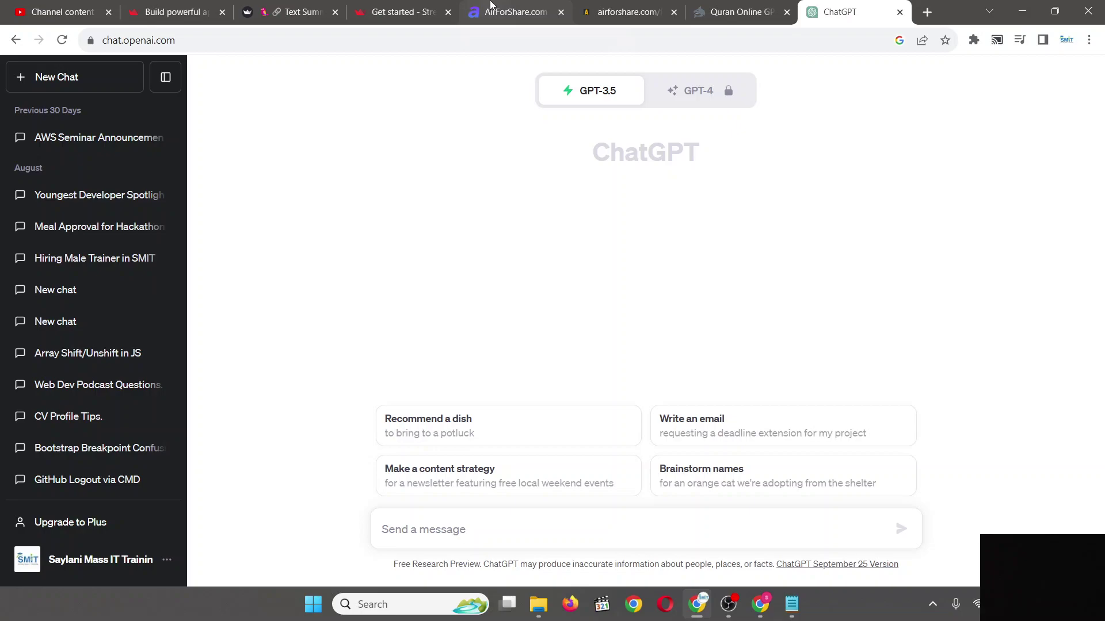
mouse_move(491, 4)
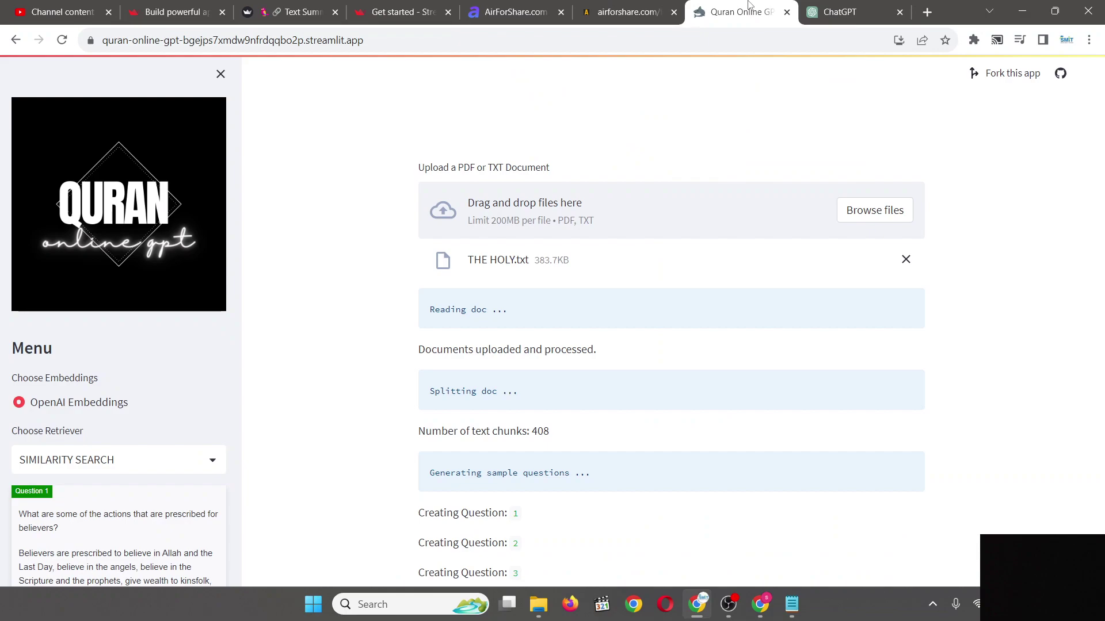
click(739, 12)
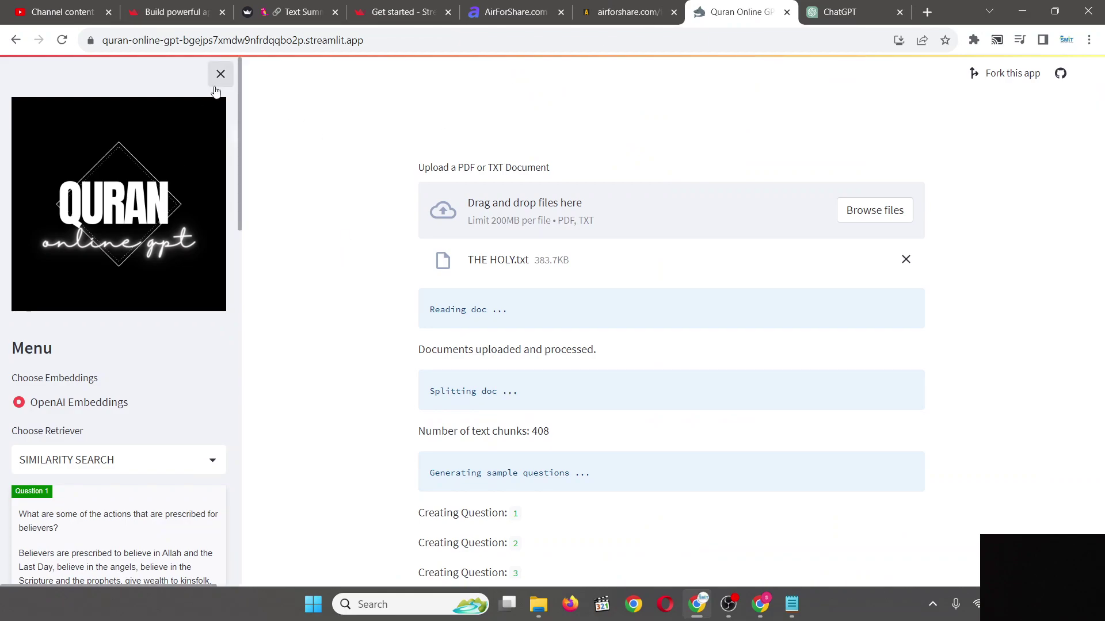
click(867, 13)
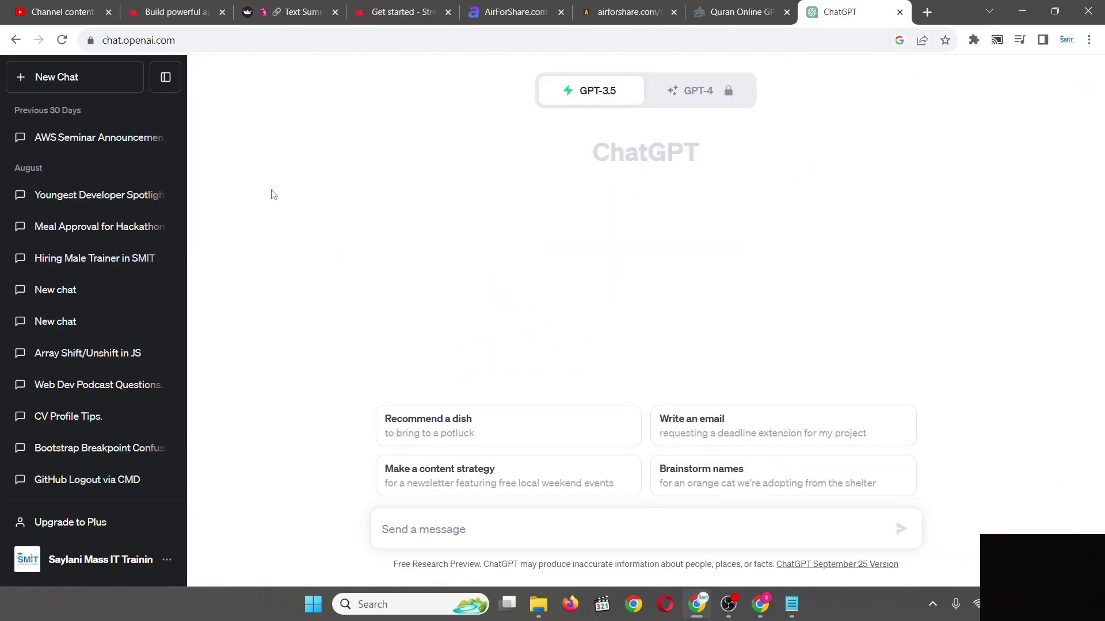
mouse_move(332, 5)
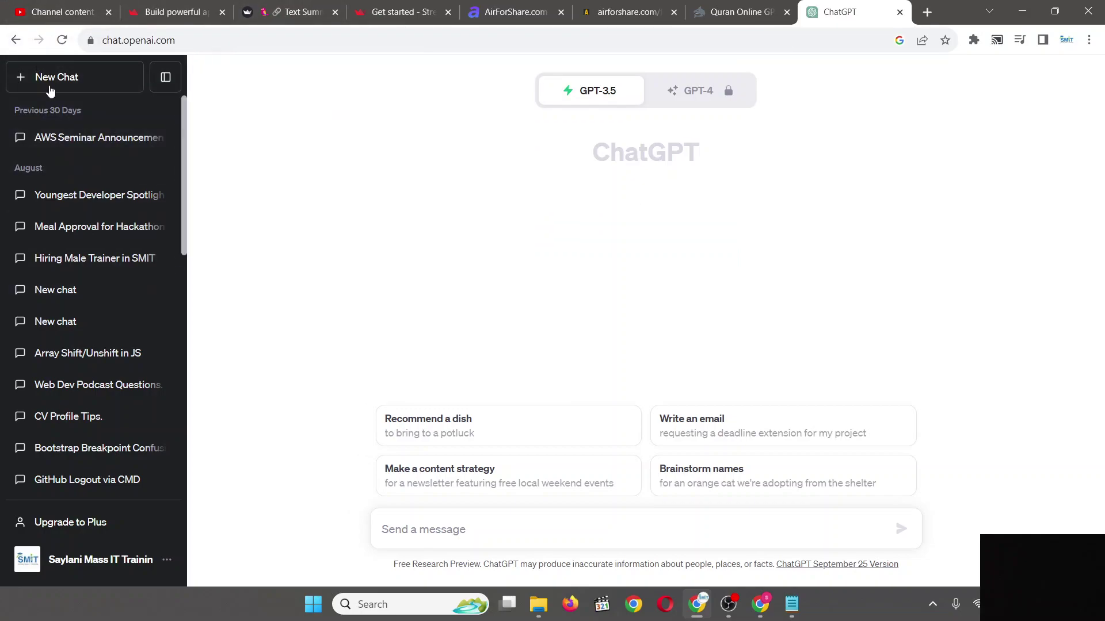
Return to Quran Online GPT and read through the generated sample questions and answers in its sidebar.
click(736, 12)
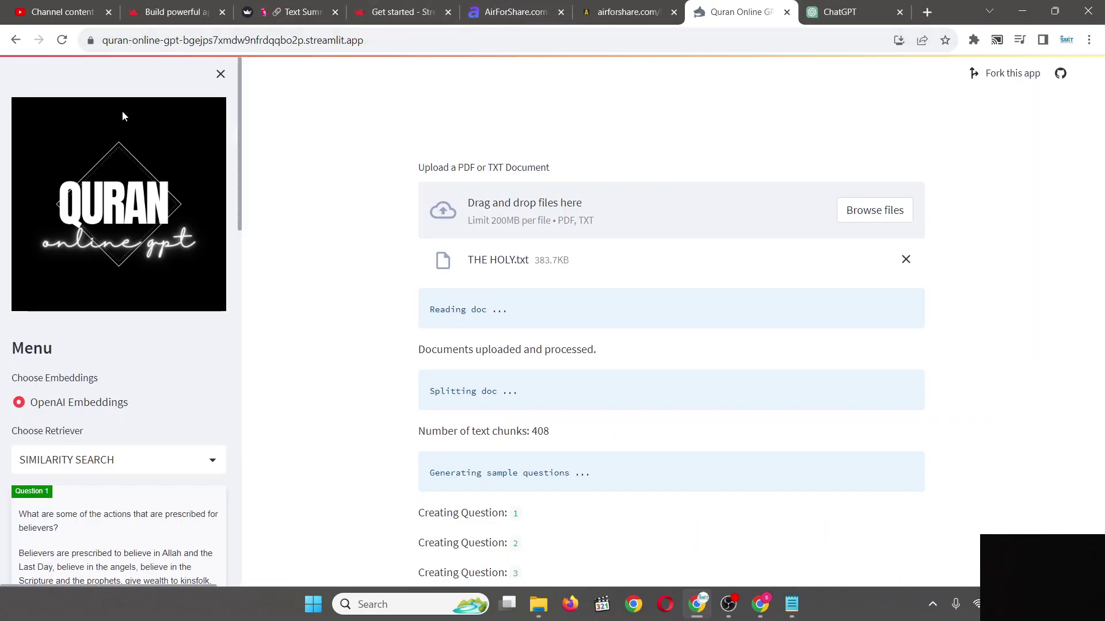
scroll(123, 116, down, 5)
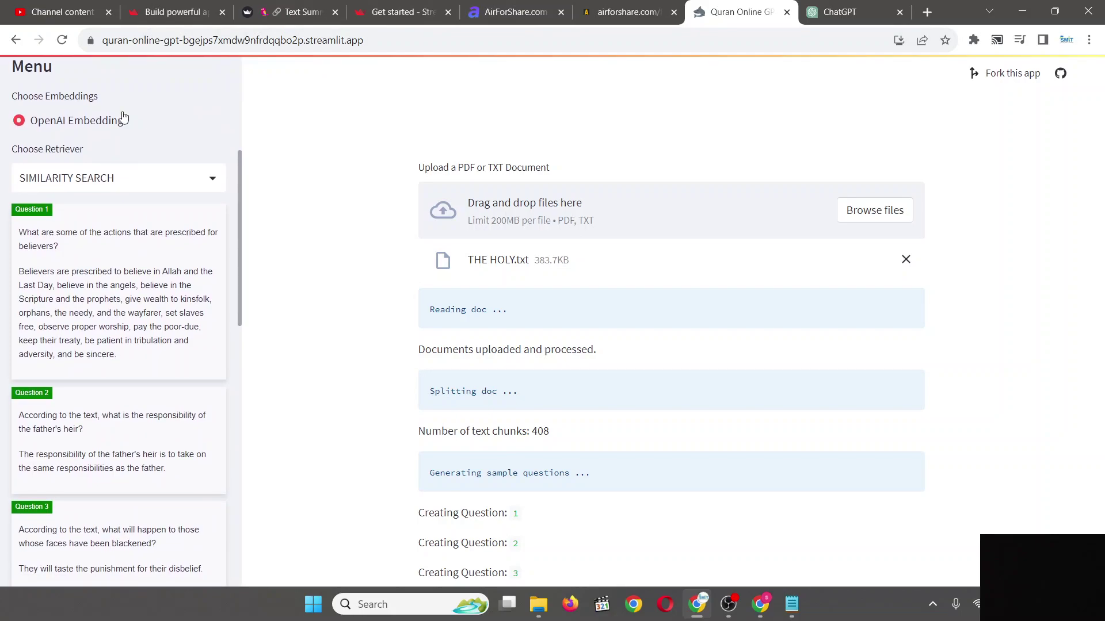
scroll(122, 116, down, 6)
scroll(390, 259, down, 3)
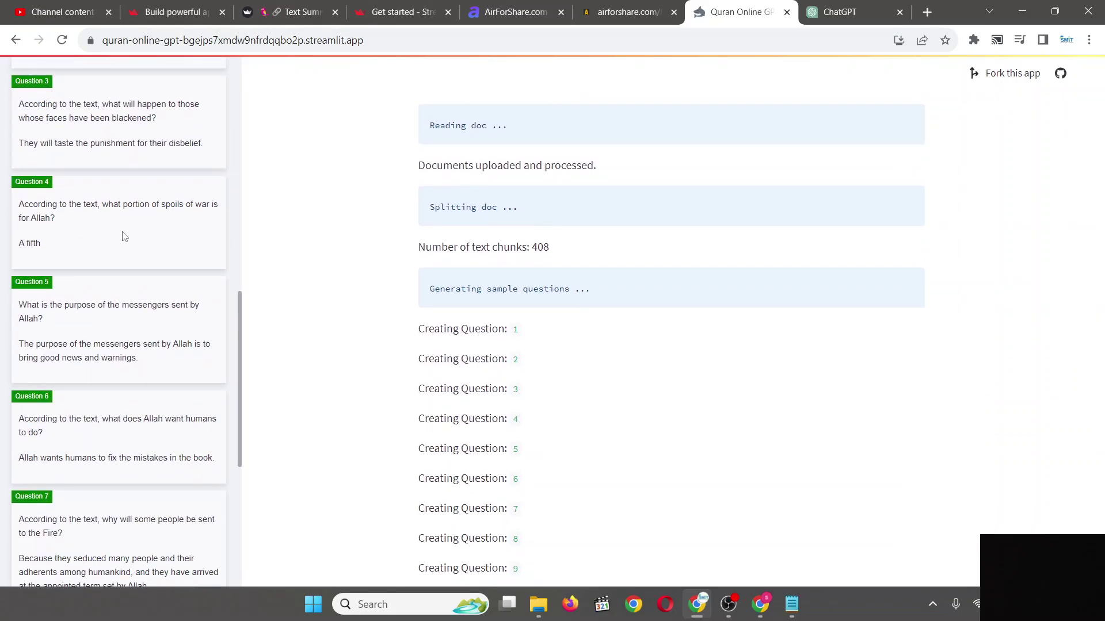
scroll(124, 236, down, 4)
scroll(123, 236, down, 1)
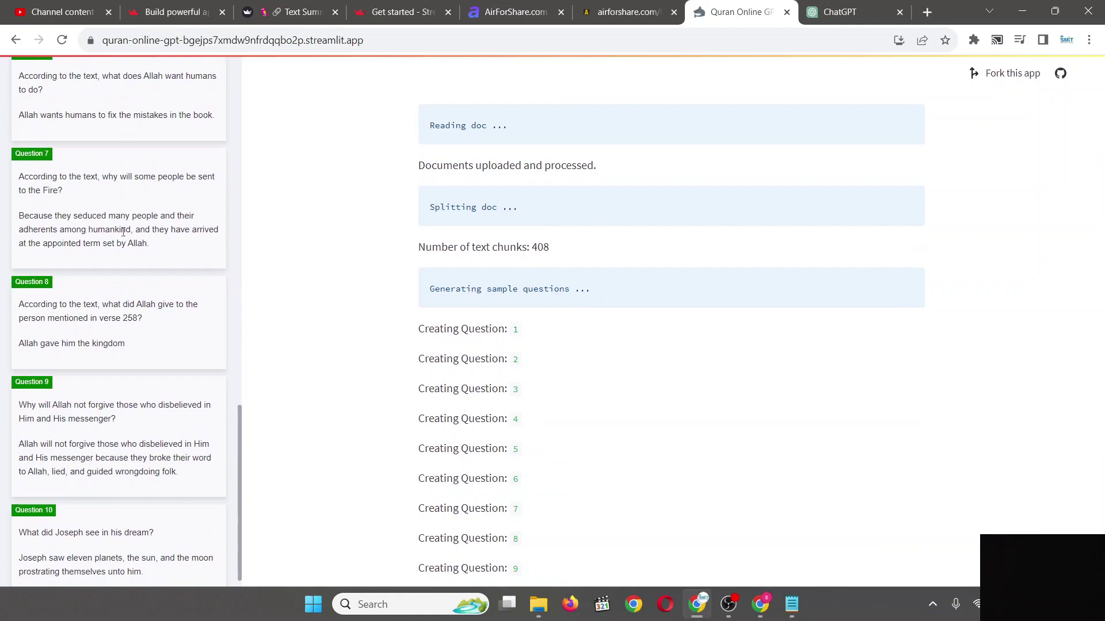
scroll(123, 231, down, 1)
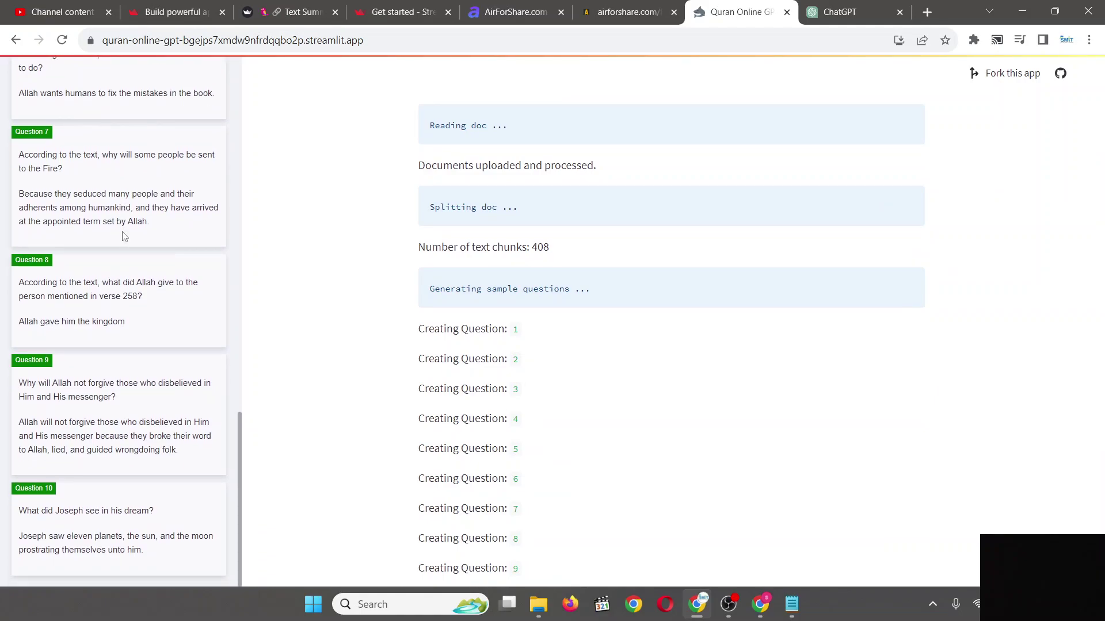
scroll(124, 235, up, 15)
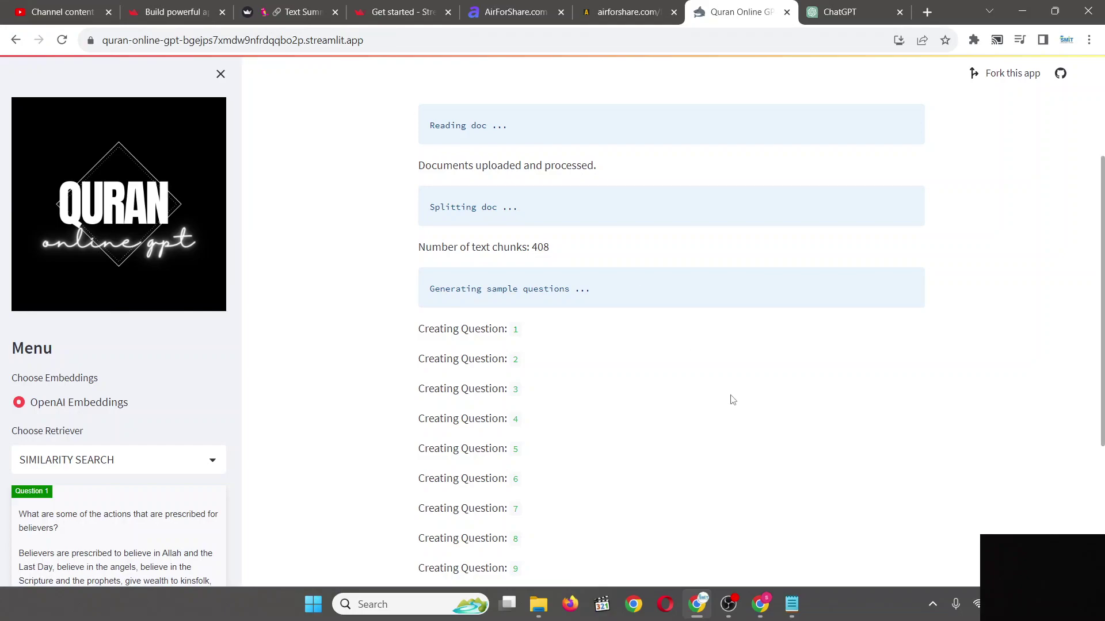
Review Quran Online GPT's document upload area, processing log and empty question field, and switch back to ChatGPT for comparison.
scroll(730, 399, up, 3)
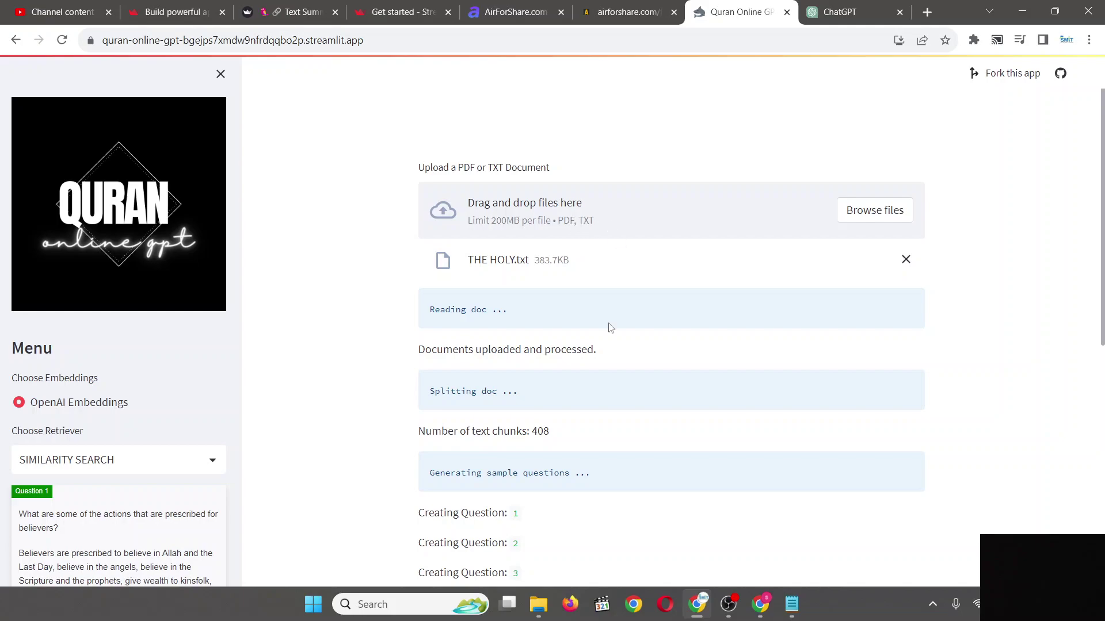
scroll(610, 328, down, 7)
click(606, 469)
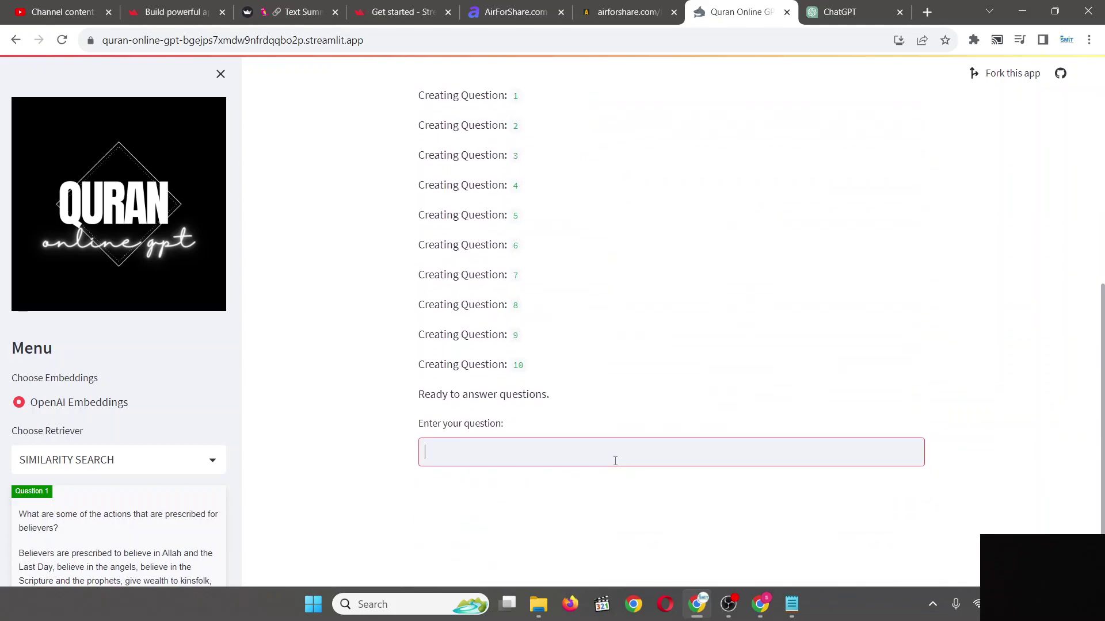
scroll(615, 461, down, 1)
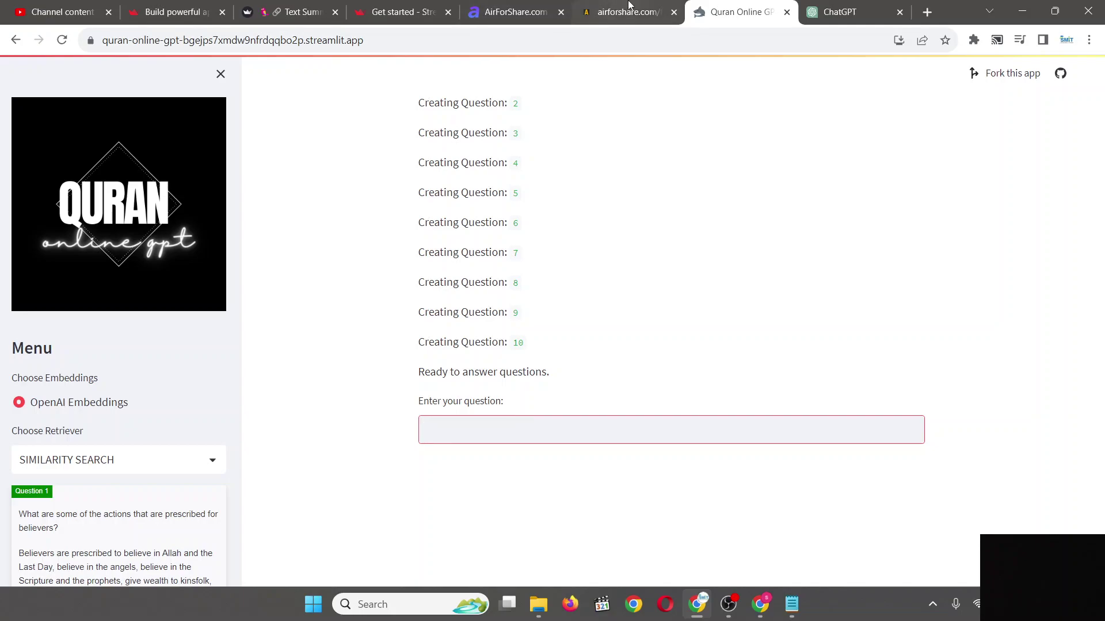
click(845, 7)
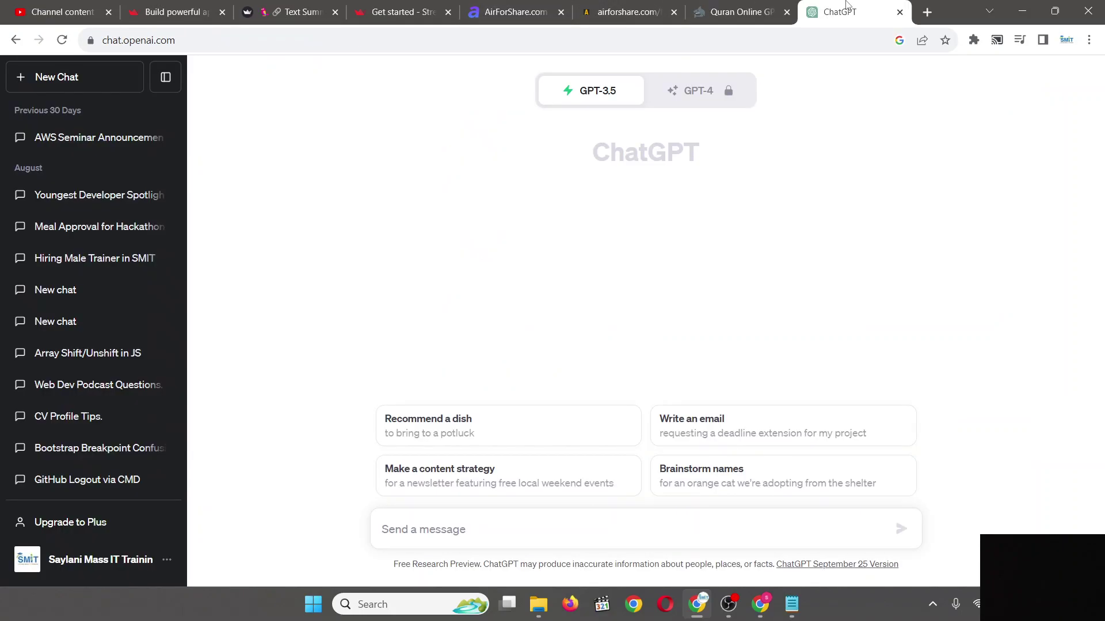